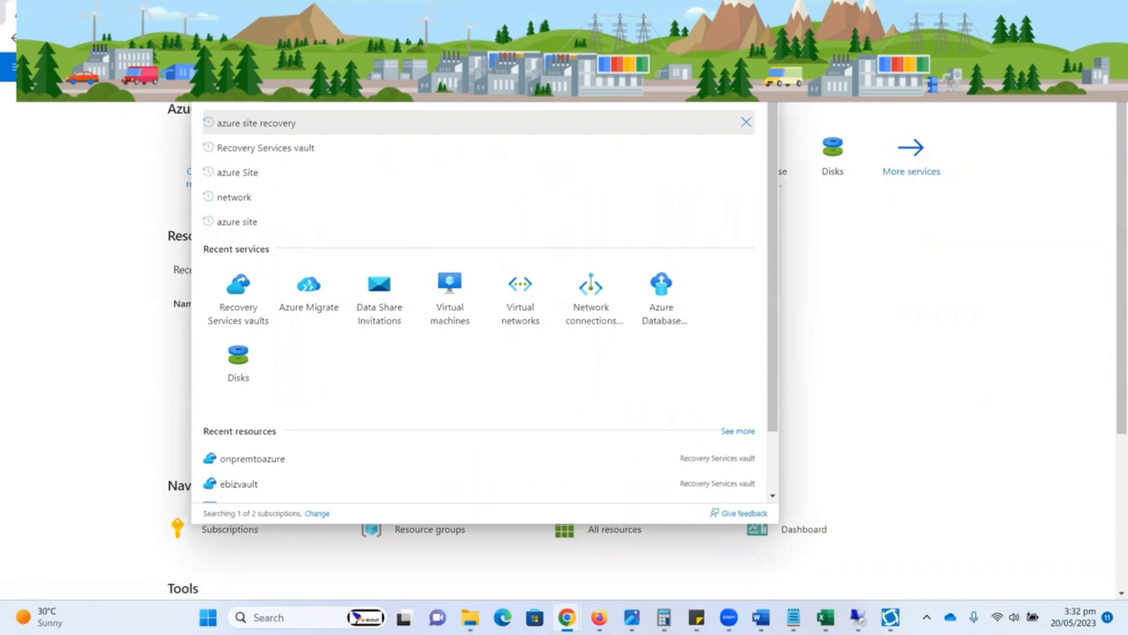
Step: Start a new Recovery Services vault and assign it to the ebiz resource group
{"action": "left_click", "coordinate": [78, 187]}
{"action": "left_click", "coordinate": [275, 184]}
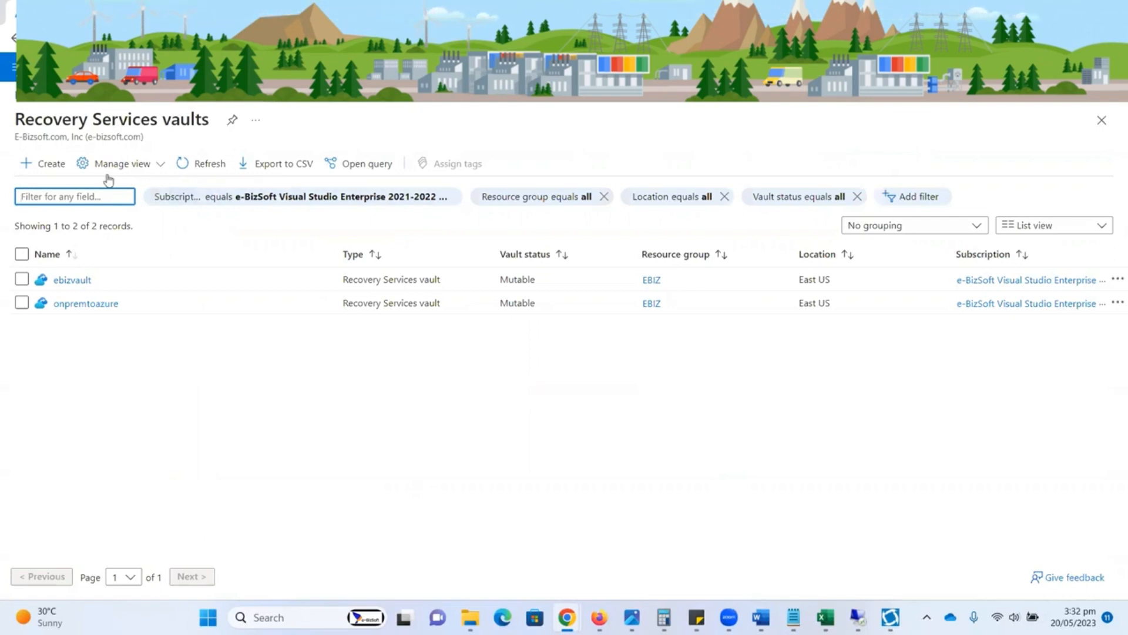
{"action": "left_click", "coordinate": [58, 170]}
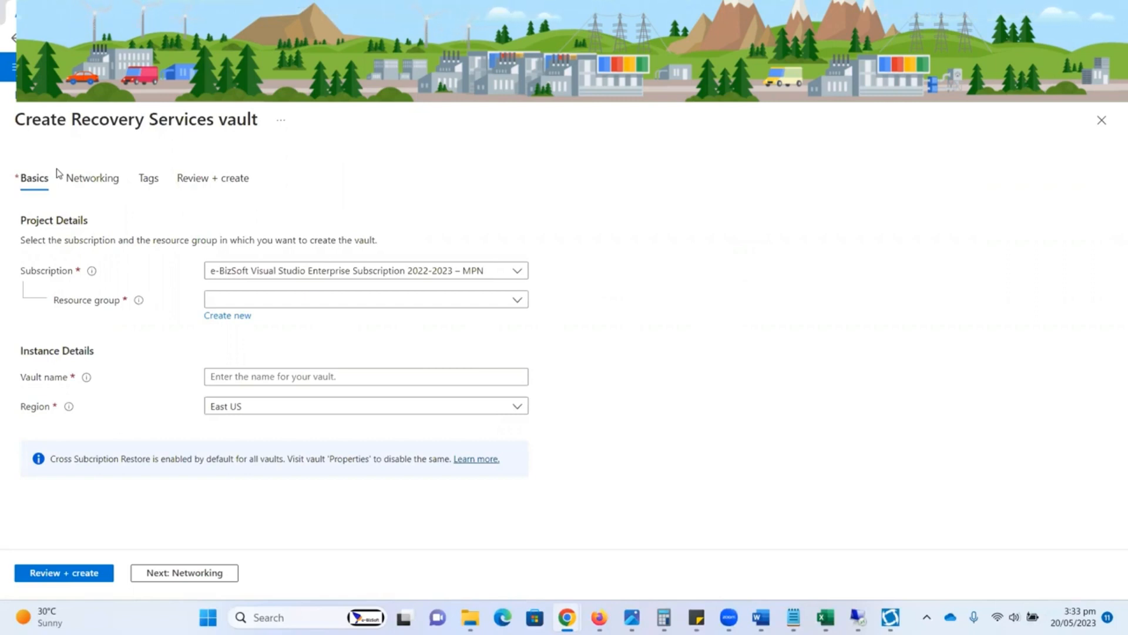
{"action": "left_click", "coordinate": [274, 303]}
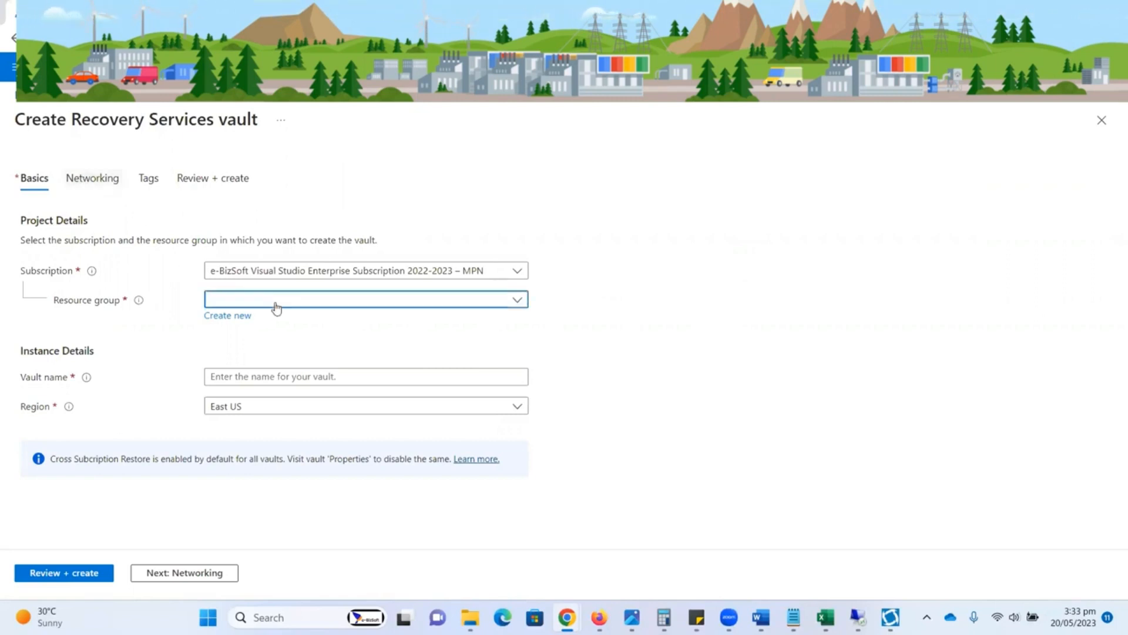
{"action": "left_click", "coordinate": [238, 351]}
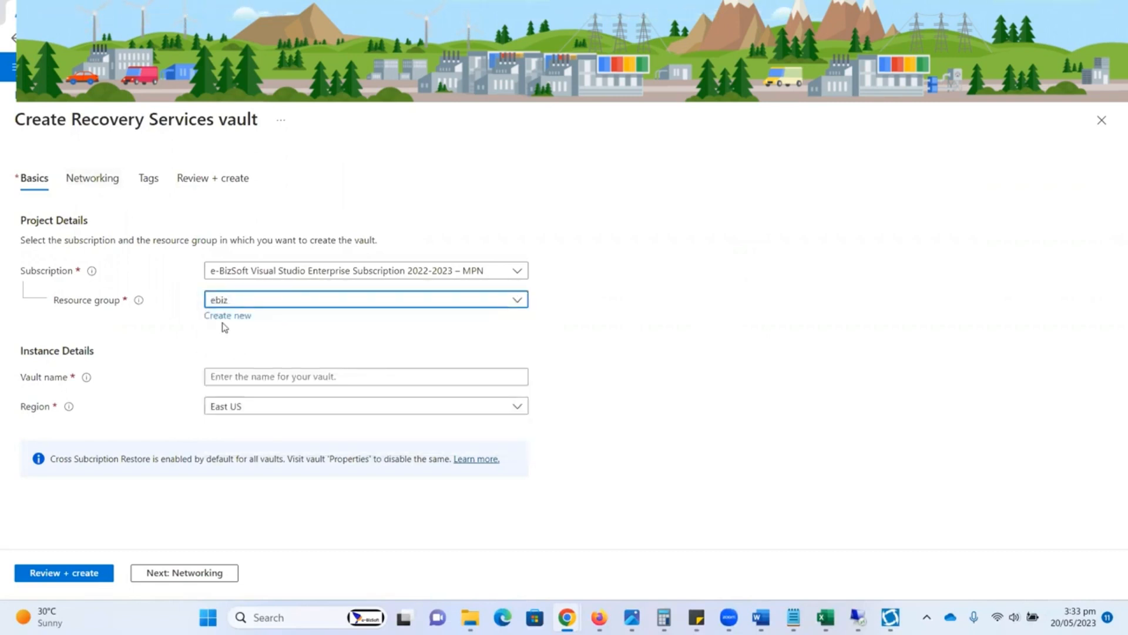
Step: Name the vault OnPremiseDCClonetoASR, review its settings and create it
{"action": "left_click", "coordinate": [235, 374]}
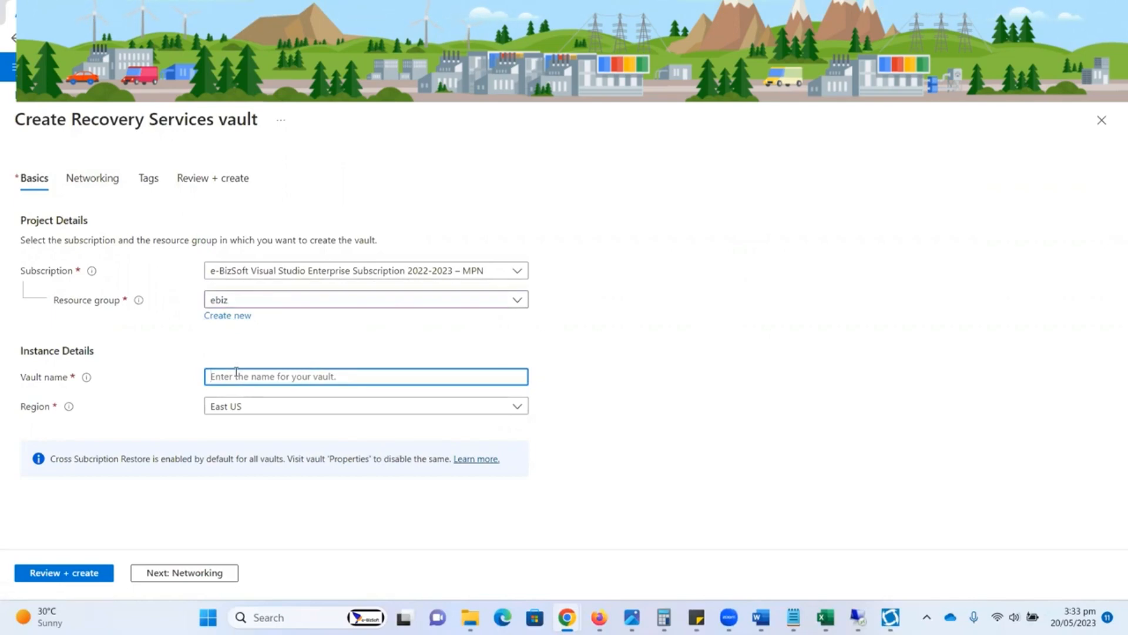
{"action": "type", "text": "OnPremiseDC"}
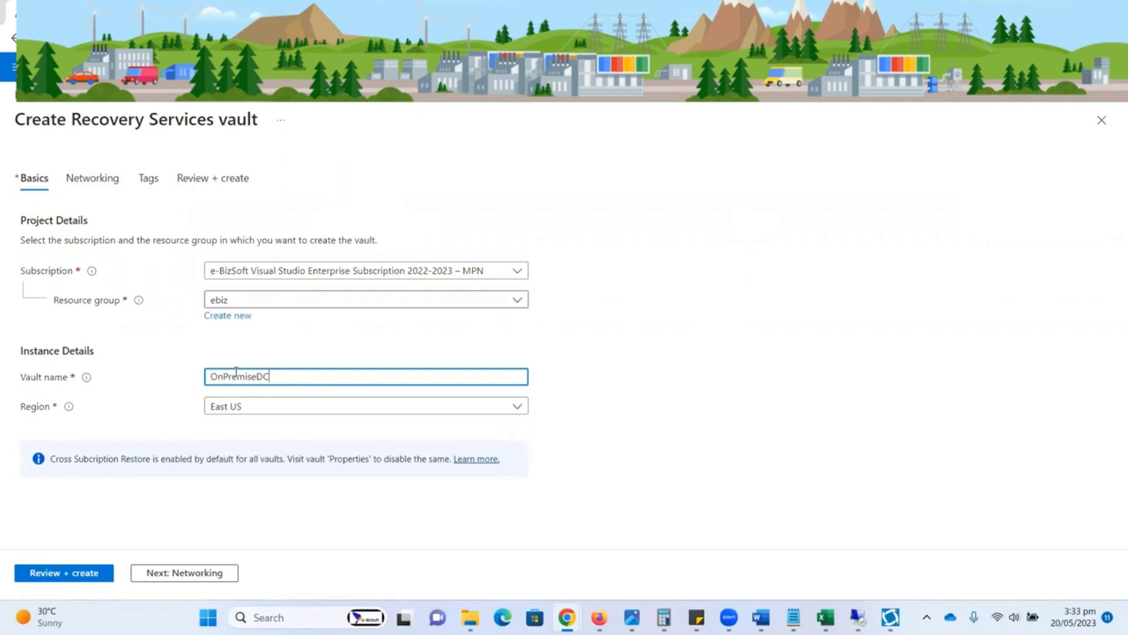
{"action": "type", "text": "ClonetoASR"}
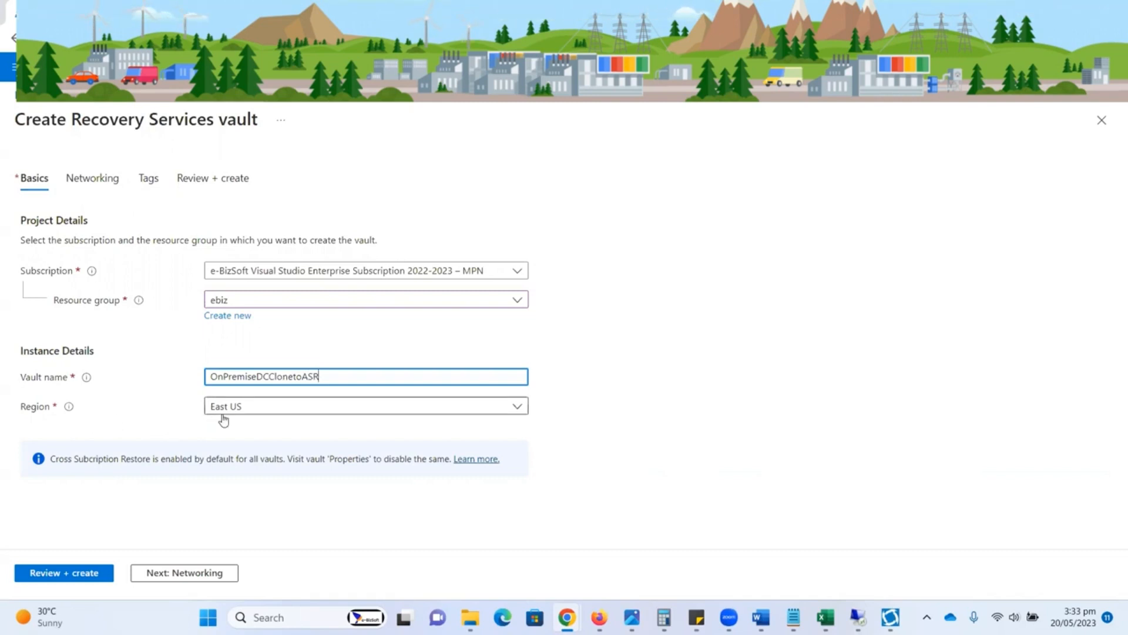
{"action": "left_click", "coordinate": [86, 574]}
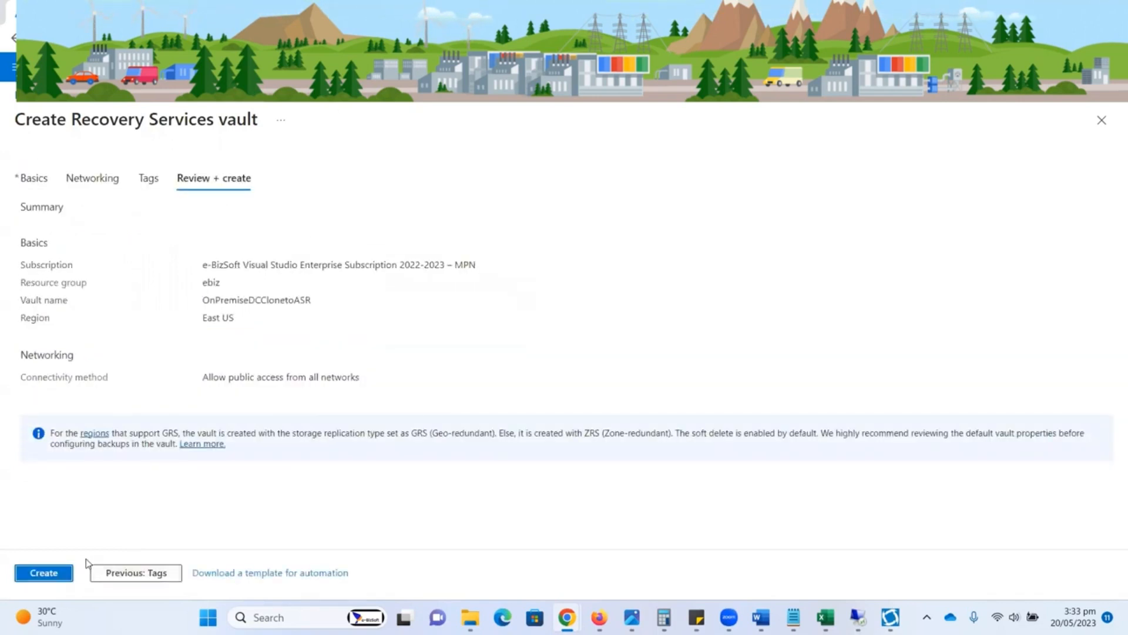
{"action": "left_click", "coordinate": [51, 575]}
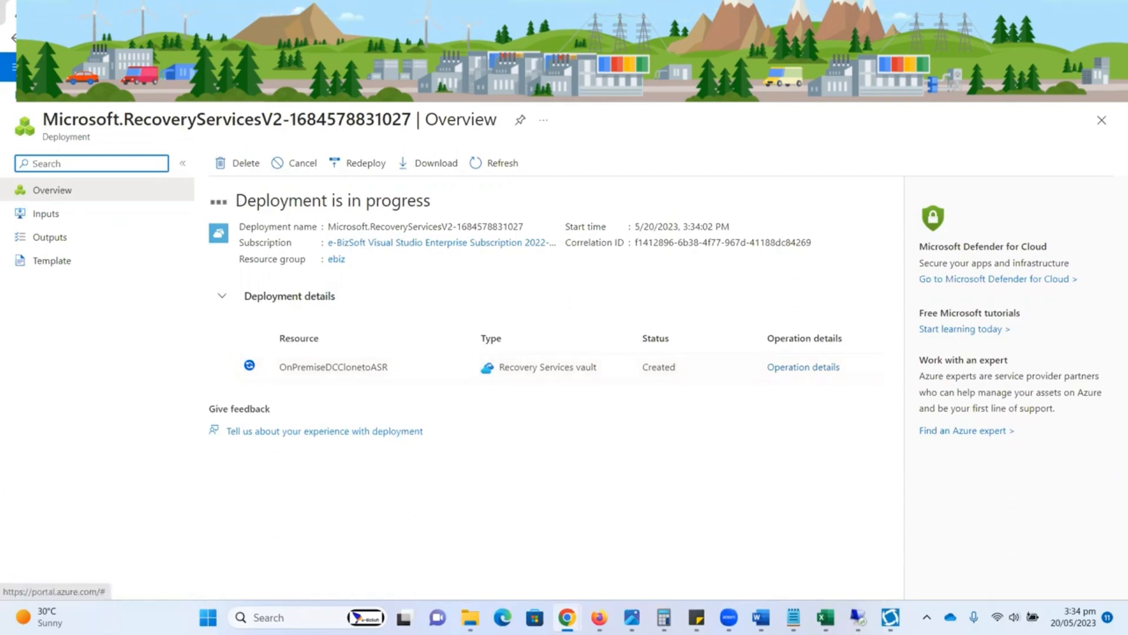
Step: Check the vault deployment's progress in the notifications and switch to the 192.168.1.44:58612 Remote Desktop session
{"action": "left_click", "coordinate": [861, 67]}
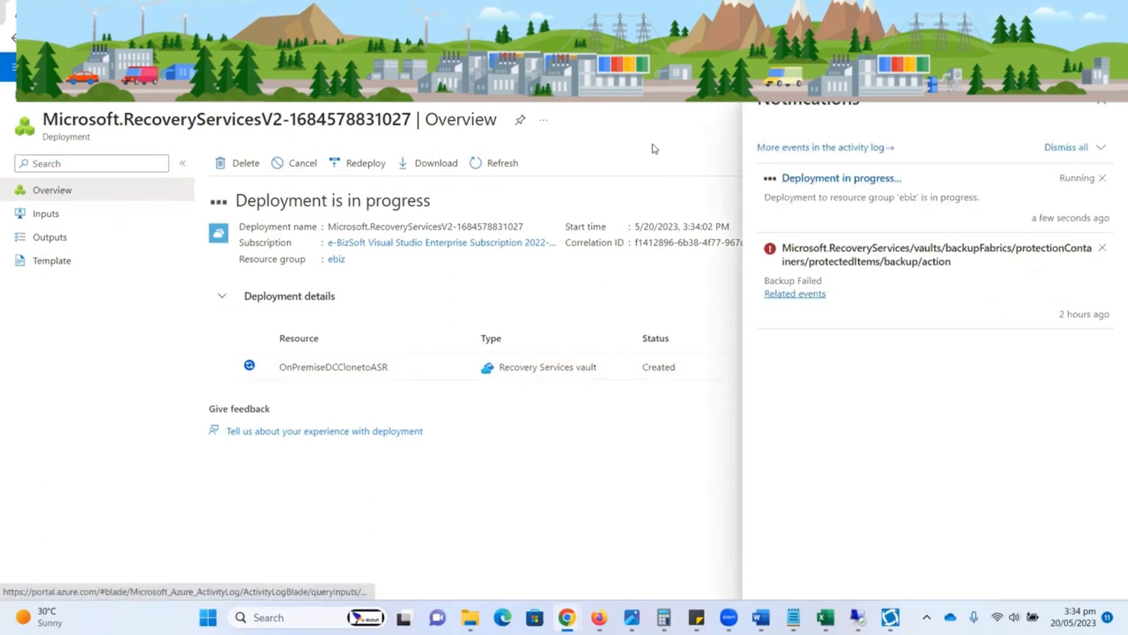
{"action": "left_click", "coordinate": [861, 67]}
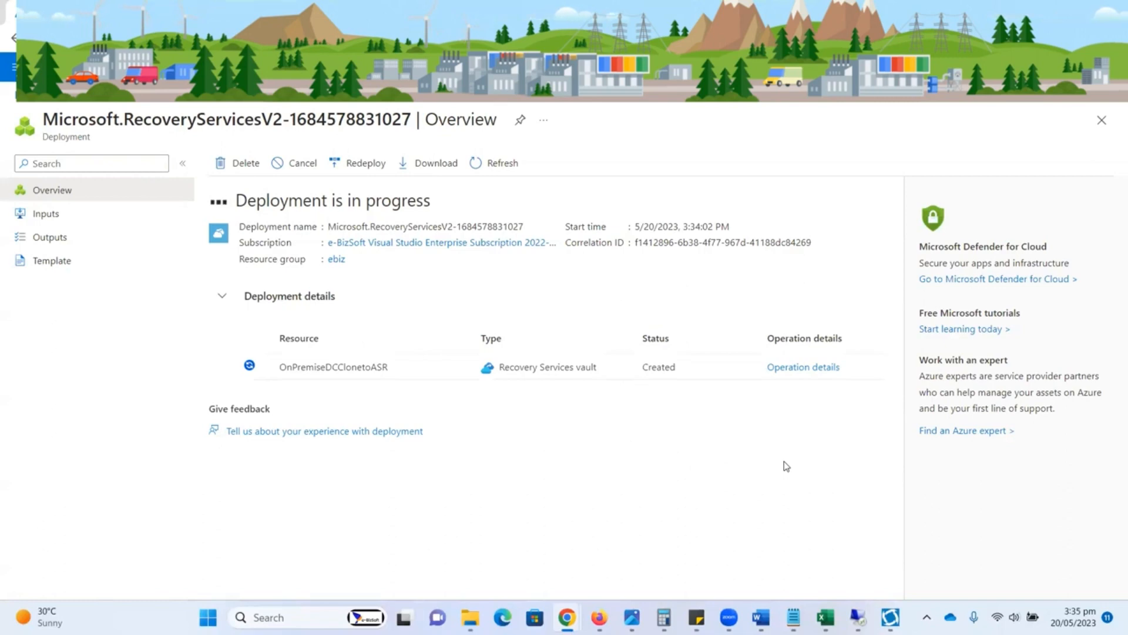
{"action": "mouse_move", "coordinate": [859, 619]}
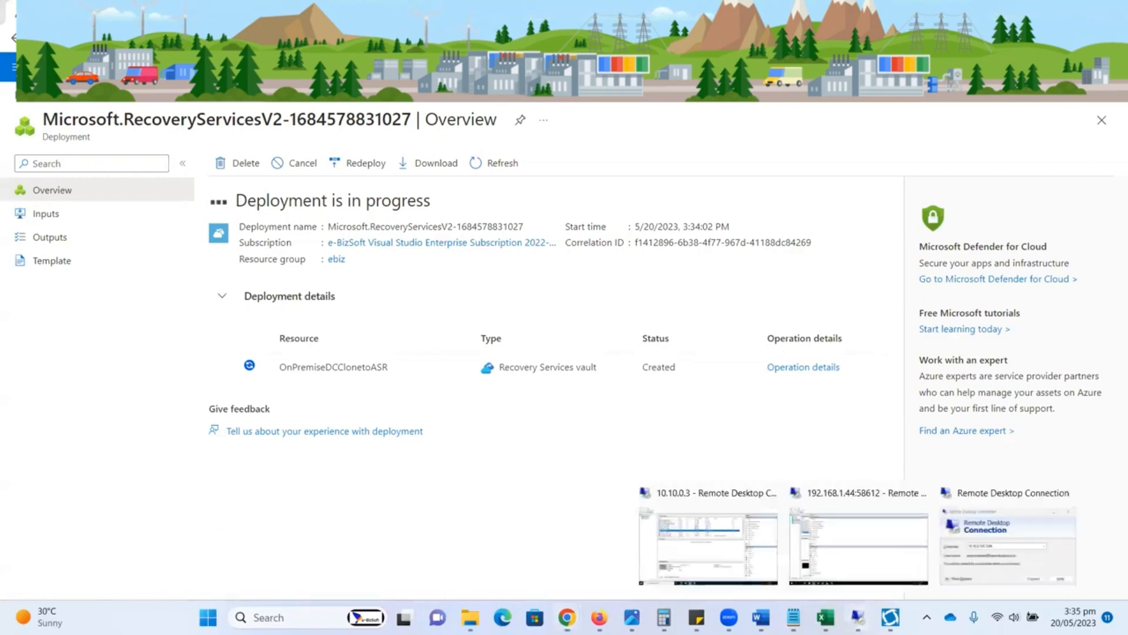
{"action": "left_click", "coordinate": [838, 556]}
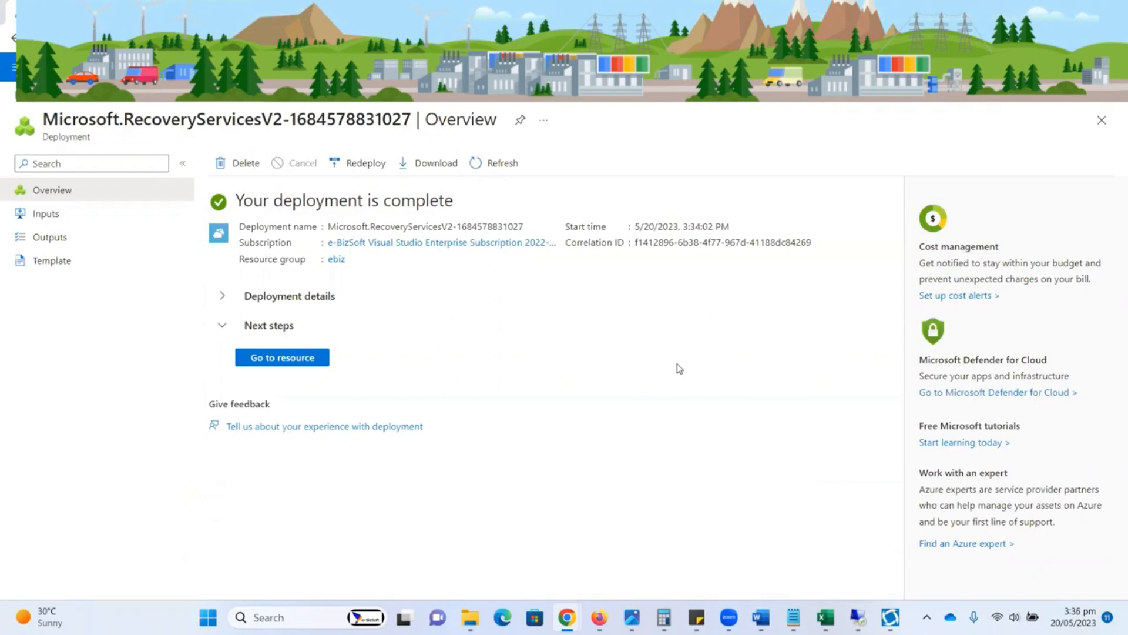
Step: Go to the deployed vault and review its Site Recovery protection options and management sections
{"action": "left_click", "coordinate": [295, 360]}
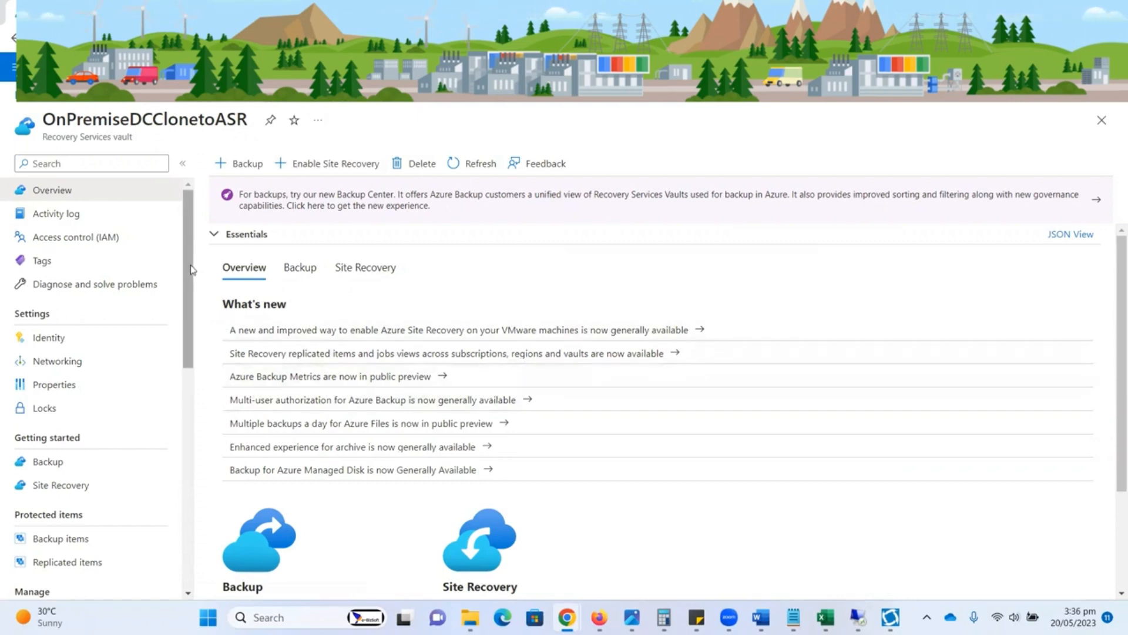
{"action": "mouse_move", "coordinate": [191, 269]}
{"action": "left_mouse_down"}
{"action": "mouse_move", "coordinate": [184, 453]}
{"action": "mouse_move", "coordinate": [189, 256]}
{"action": "left_mouse_up"}
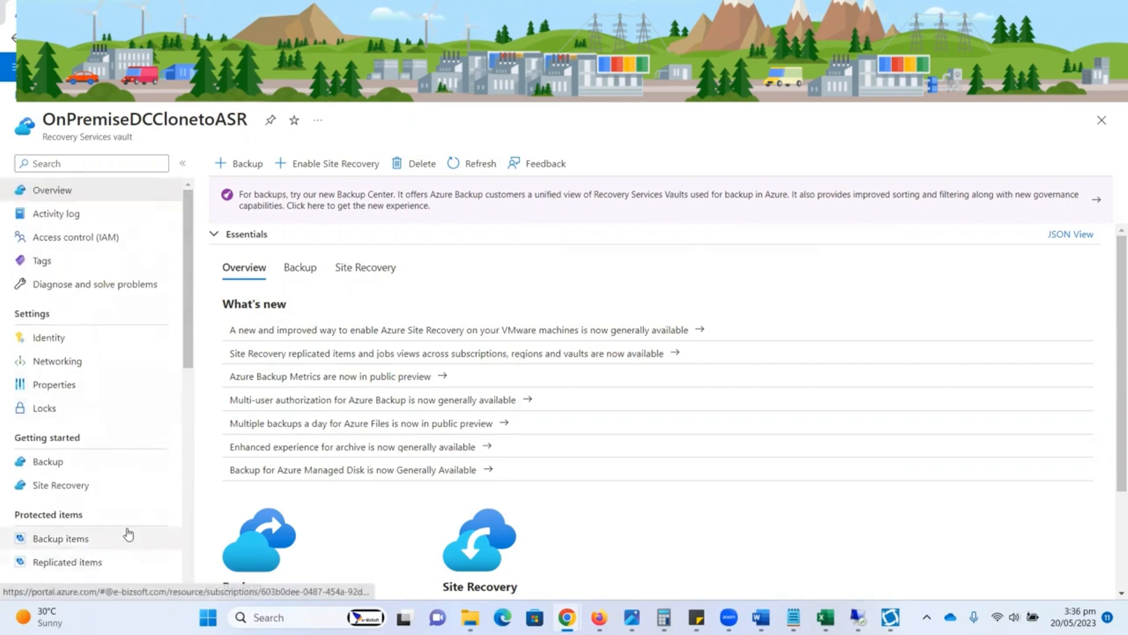
{"action": "left_click", "coordinate": [88, 488]}
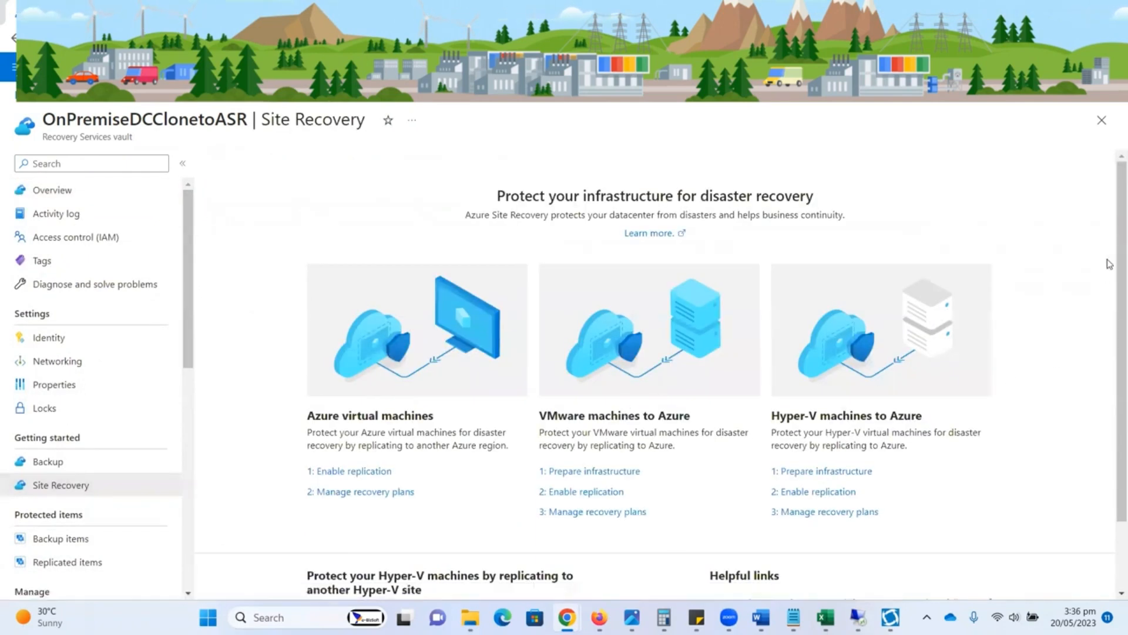
{"action": "scroll", "coordinate": [1110, 241], "scroll_direction": "down", "scroll_amount": 1}
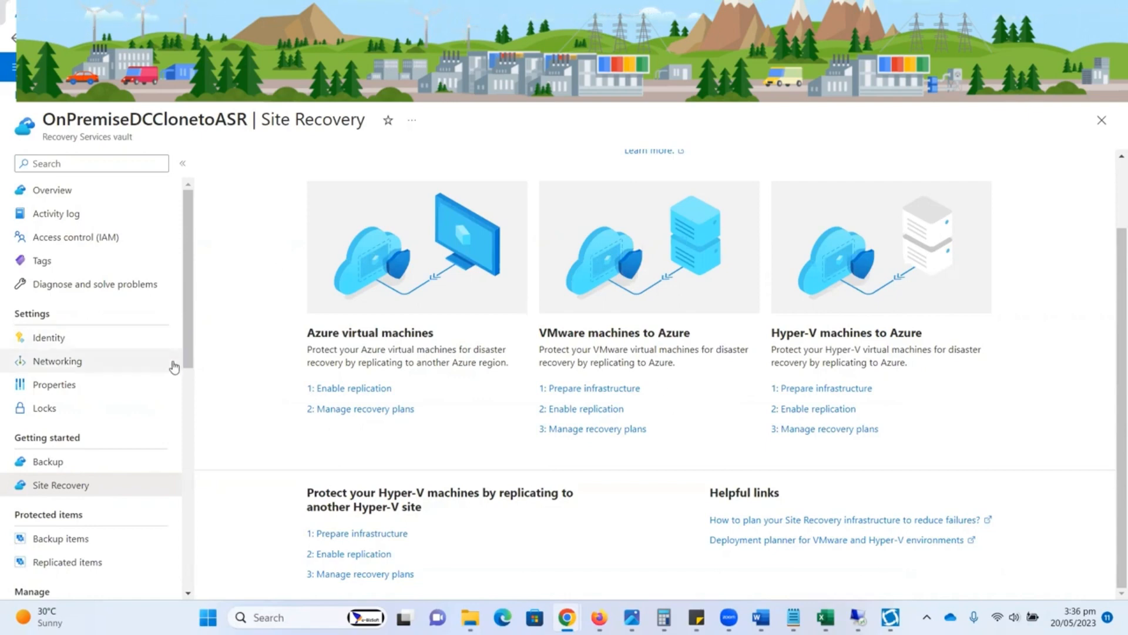
{"action": "scroll", "coordinate": [186, 407], "scroll_direction": "down", "scroll_amount": 3}
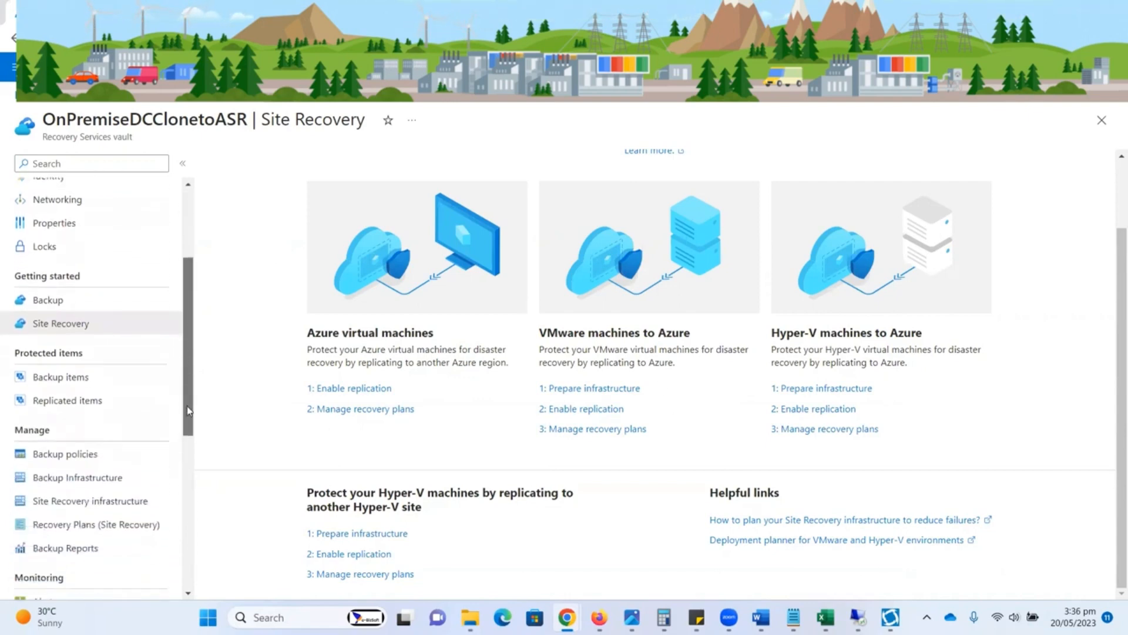
{"action": "left_click_drag", "start_coordinate": [187, 407], "coordinate": [187, 425]}
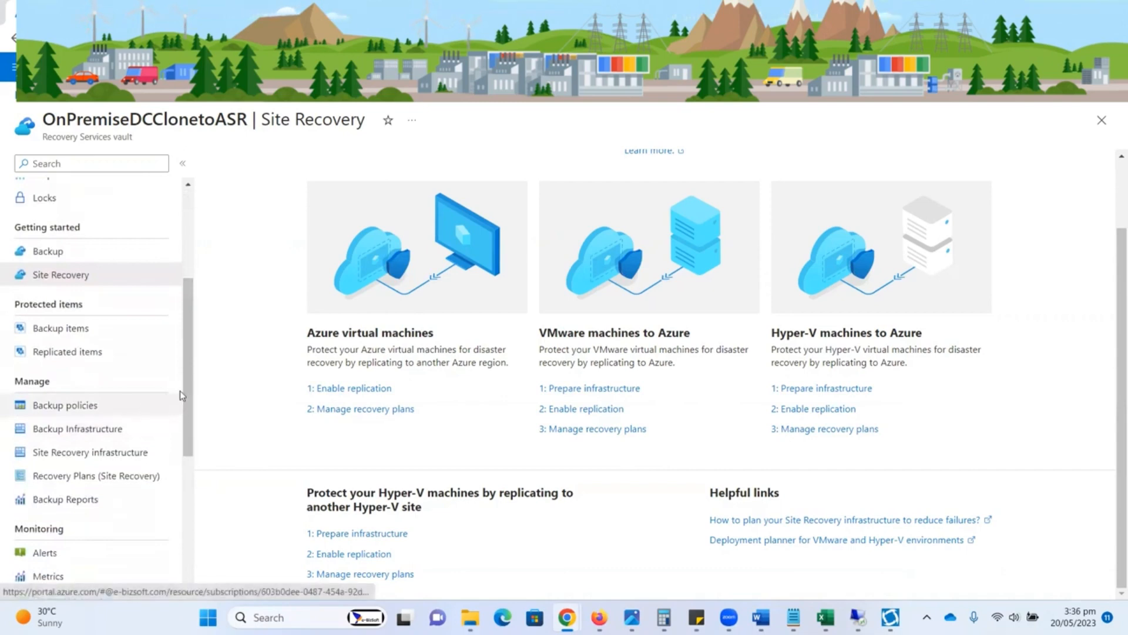
{"action": "left_click_drag", "start_coordinate": [186, 398], "coordinate": [202, 255]}
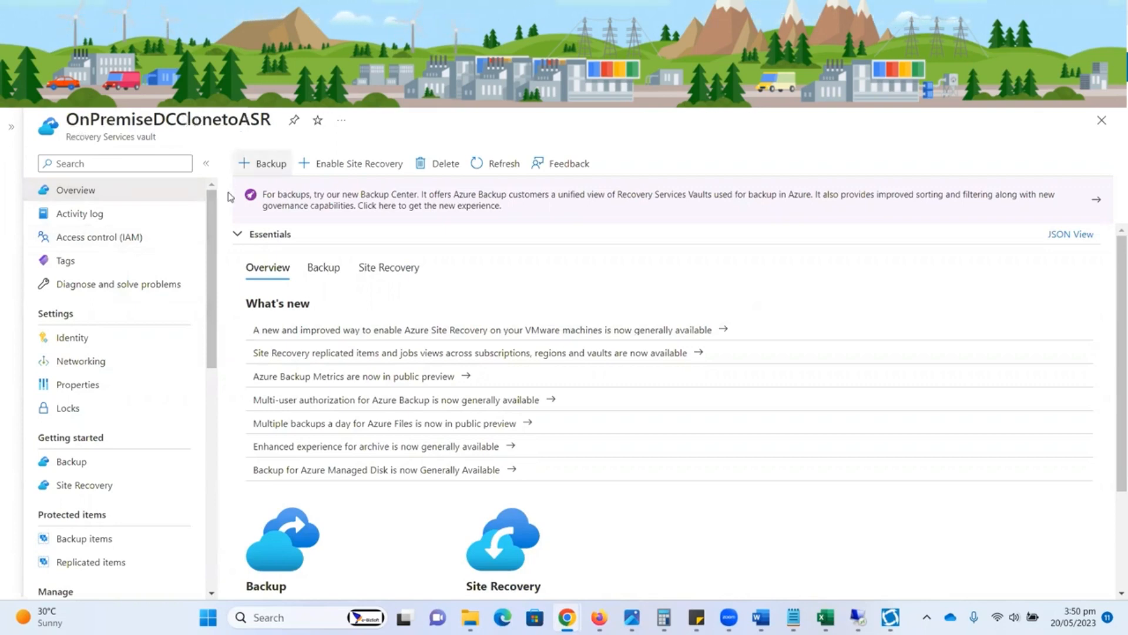
Step: Open the Hyper-V Sites list in the OnPremiseDCClonetoASR vault's Site Recovery infrastructure
{"action": "scroll", "coordinate": [213, 268], "scroll_direction": "down", "scroll_amount": 1}
{"action": "left_click_drag", "start_coordinate": [211, 268], "coordinate": [215, 375]}
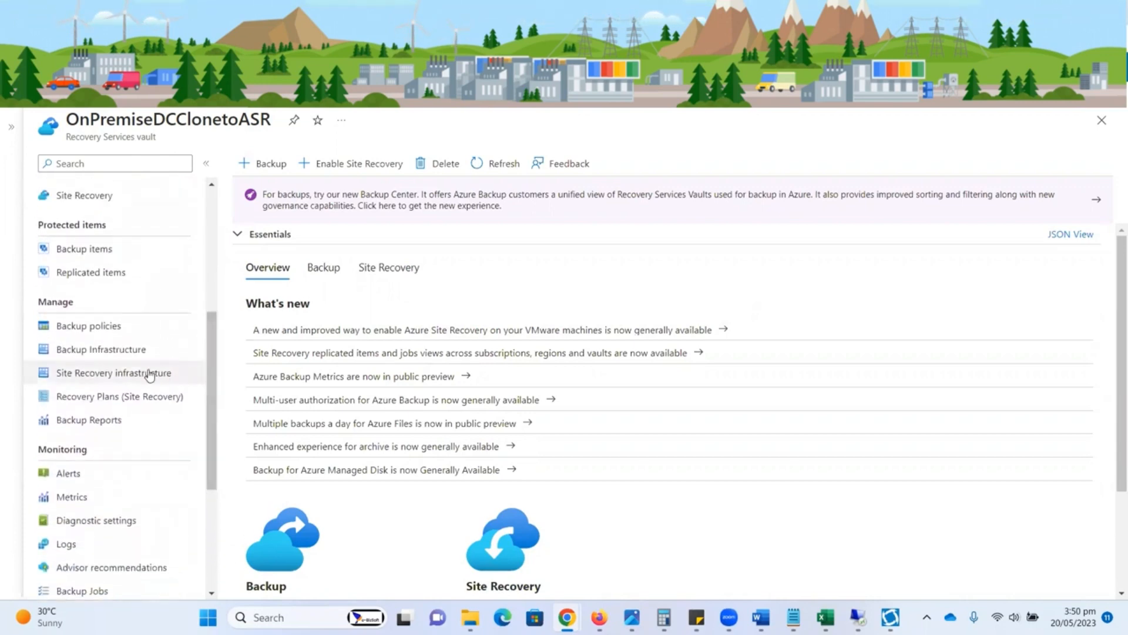
{"action": "left_click", "coordinate": [118, 376]}
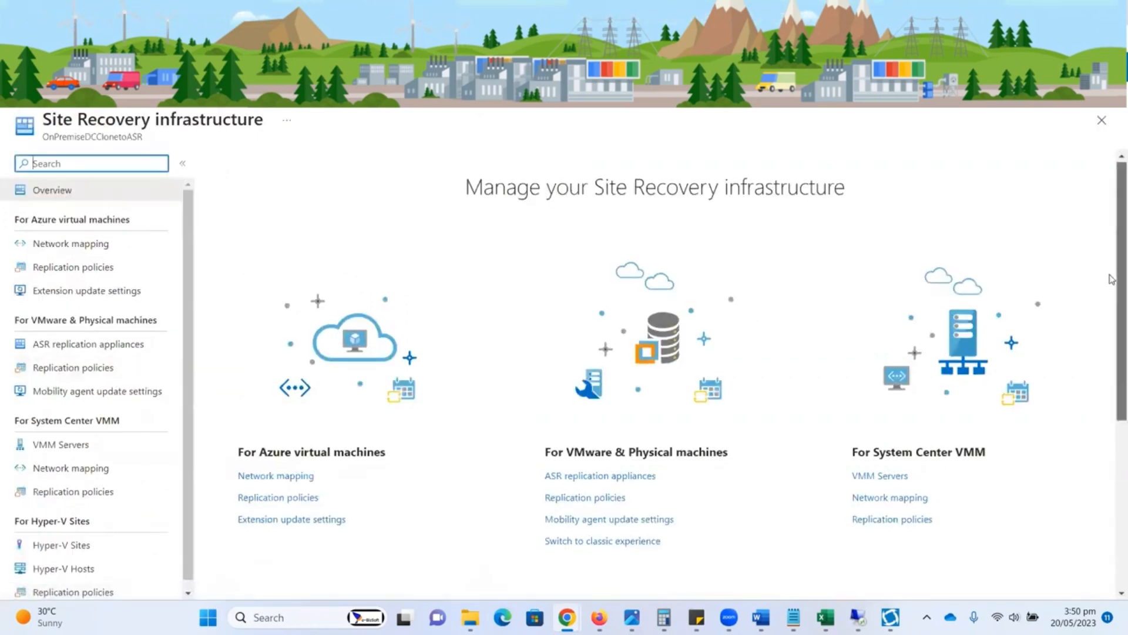
{"action": "scroll", "coordinate": [1111, 306], "scroll_direction": "down", "scroll_amount": 2}
{"action": "scroll", "coordinate": [1111, 339], "scroll_direction": "down", "scroll_amount": 4}
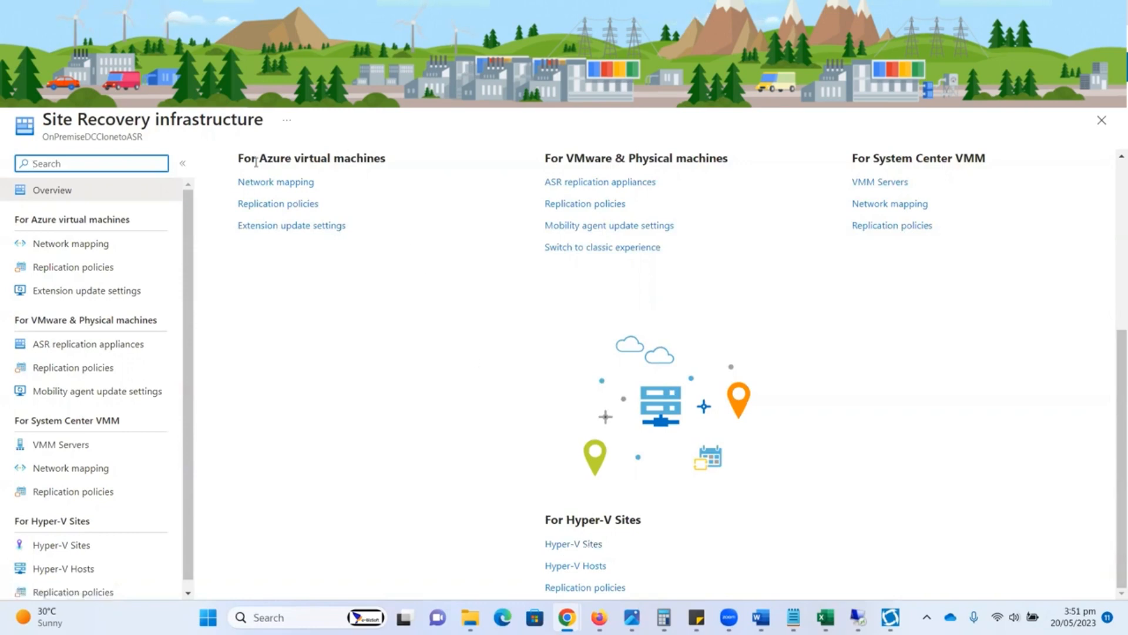
{"action": "left_click", "coordinate": [571, 546]}
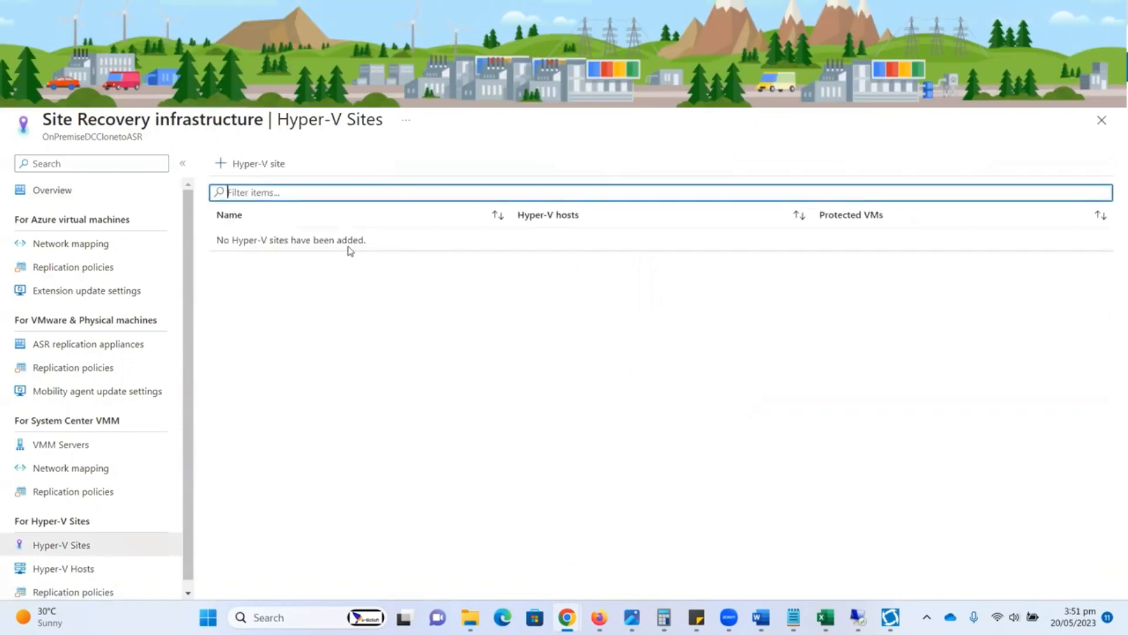
Step: Create a Hyper-V site named DCCloneSite and refresh the site list
{"action": "left_click", "coordinate": [253, 172]}
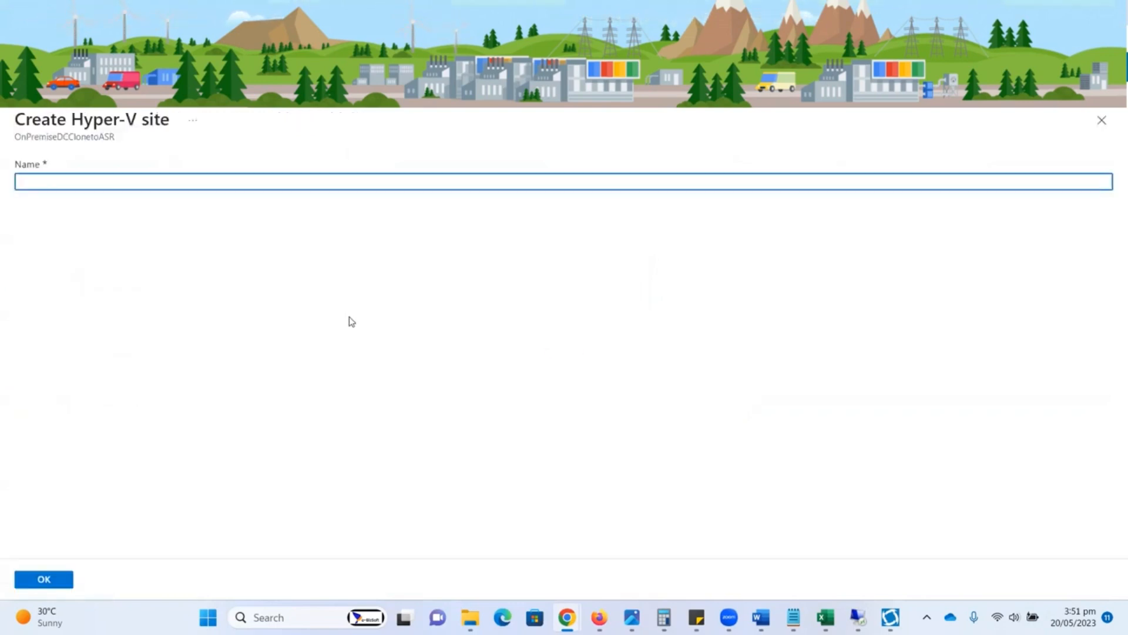
{"action": "type", "text": "DCClo"}
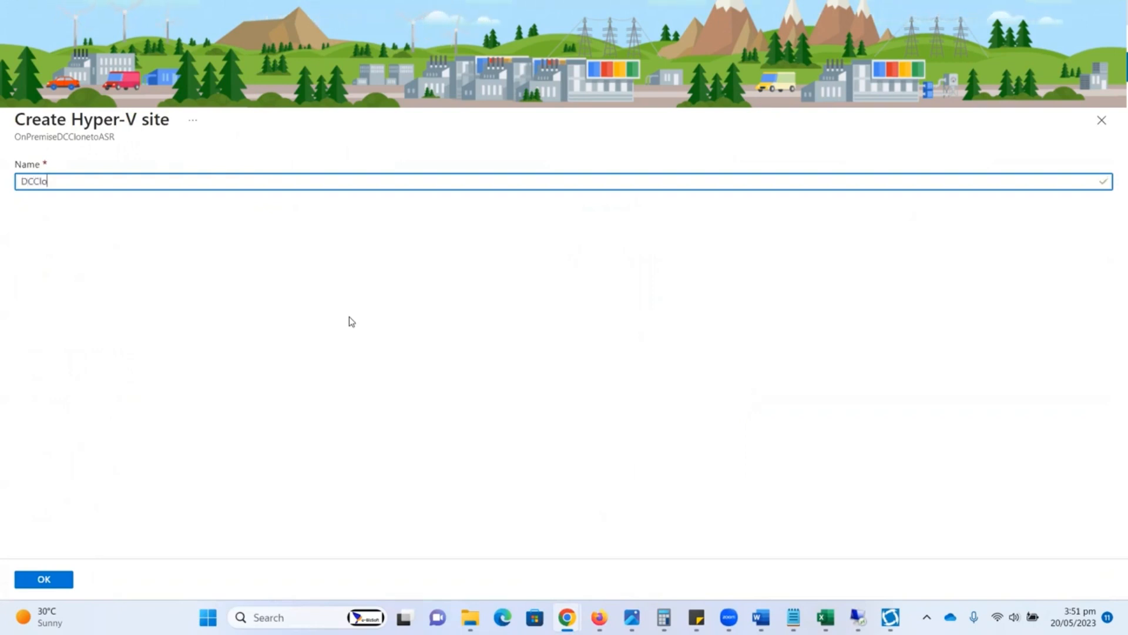
{"action": "type", "text": "neSite"}
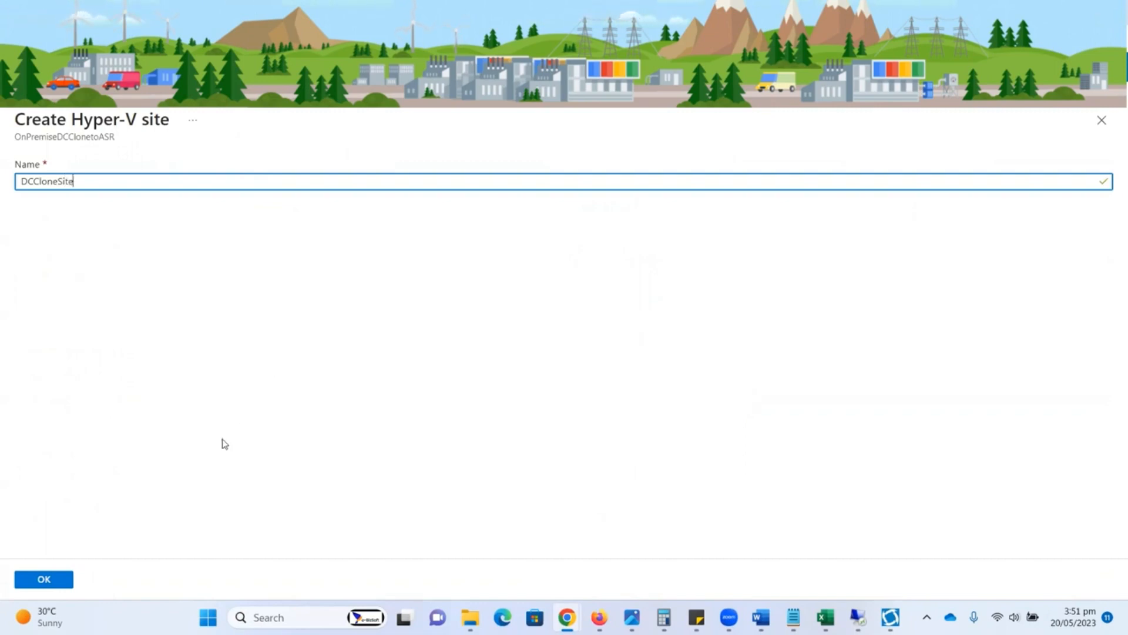
{"action": "left_click", "coordinate": [62, 581]}
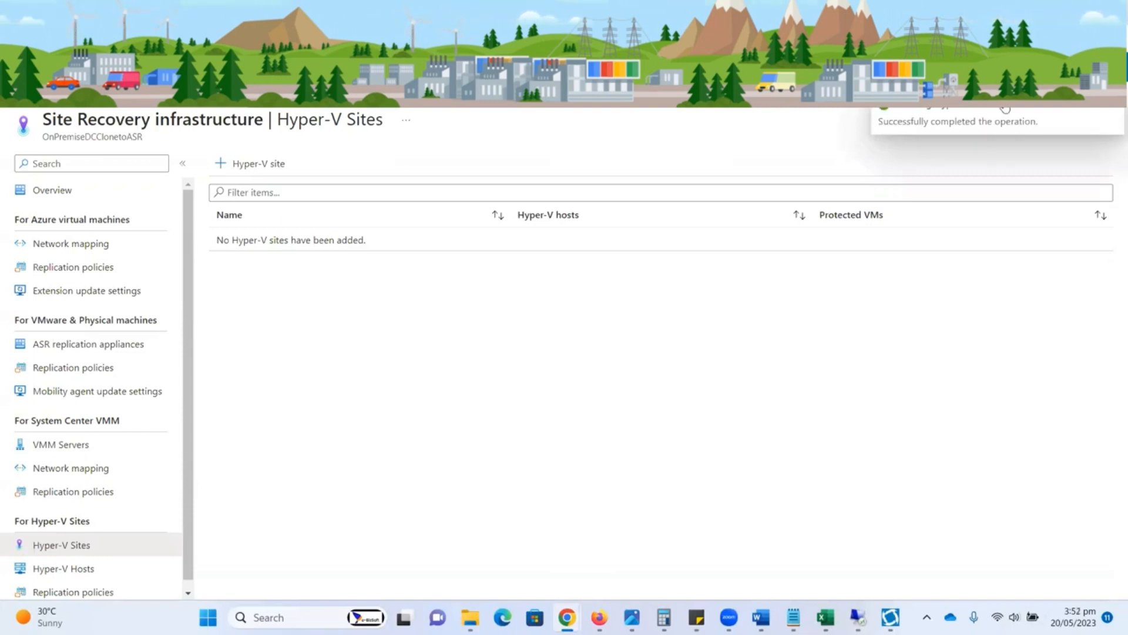
{"action": "key", "text": "F5"}
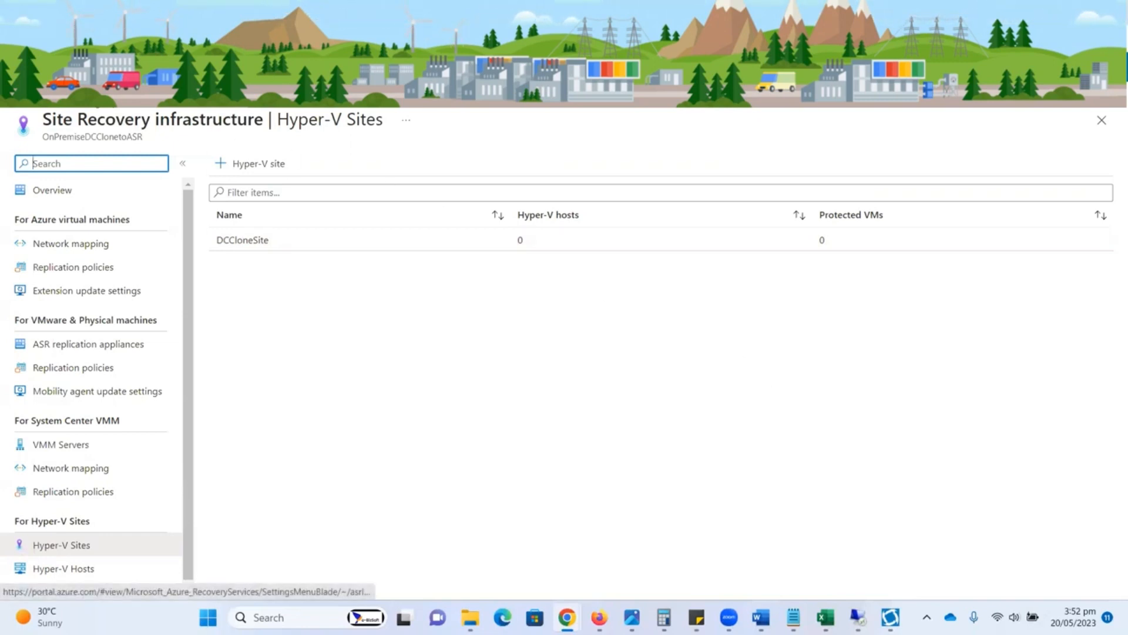
Step: Return to the Recovery Services vaults list and open ebizvault, collapsing the vault list beside it
{"action": "left_click", "coordinate": [149, 101]}
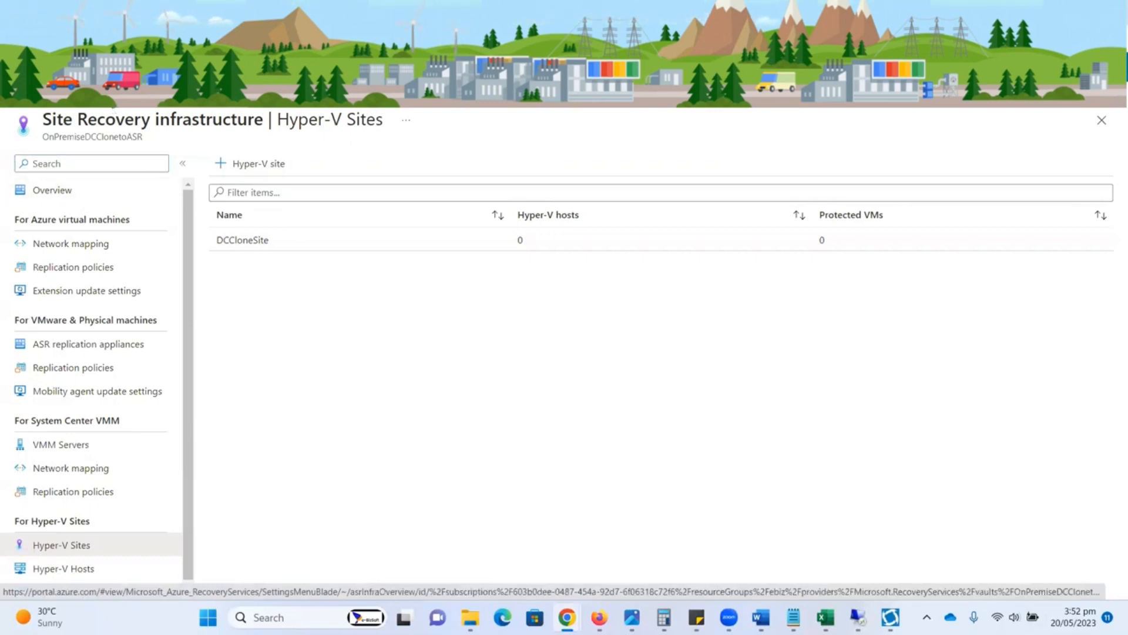
{"action": "left_click", "coordinate": [28, 100]}
{"action": "left_click", "coordinate": [282, 178]}
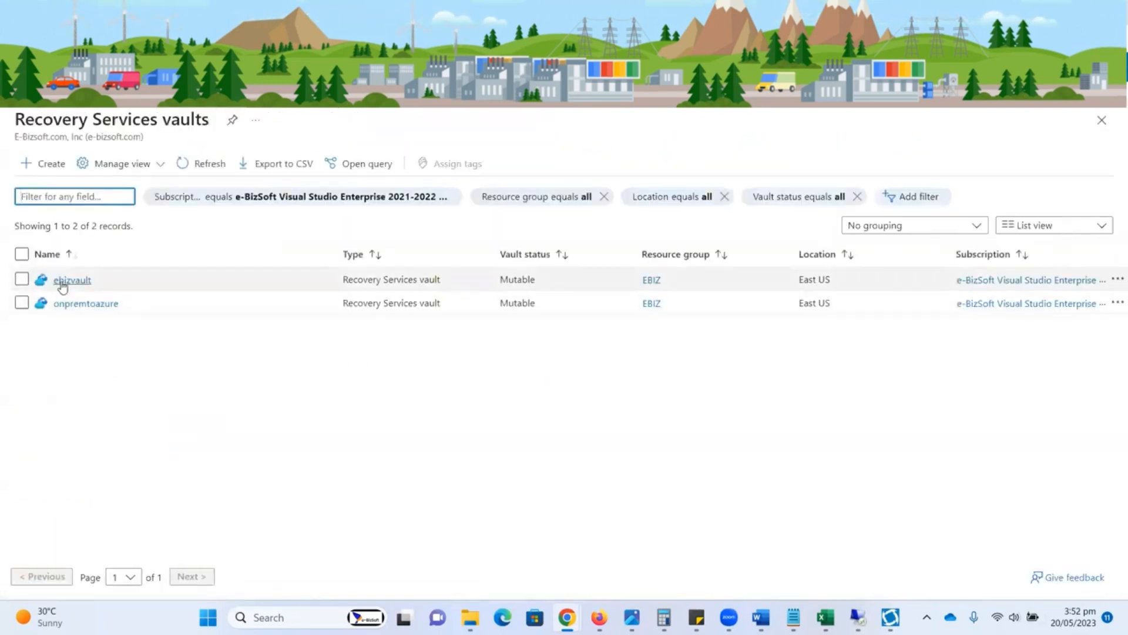
{"action": "left_click", "coordinate": [62, 282]}
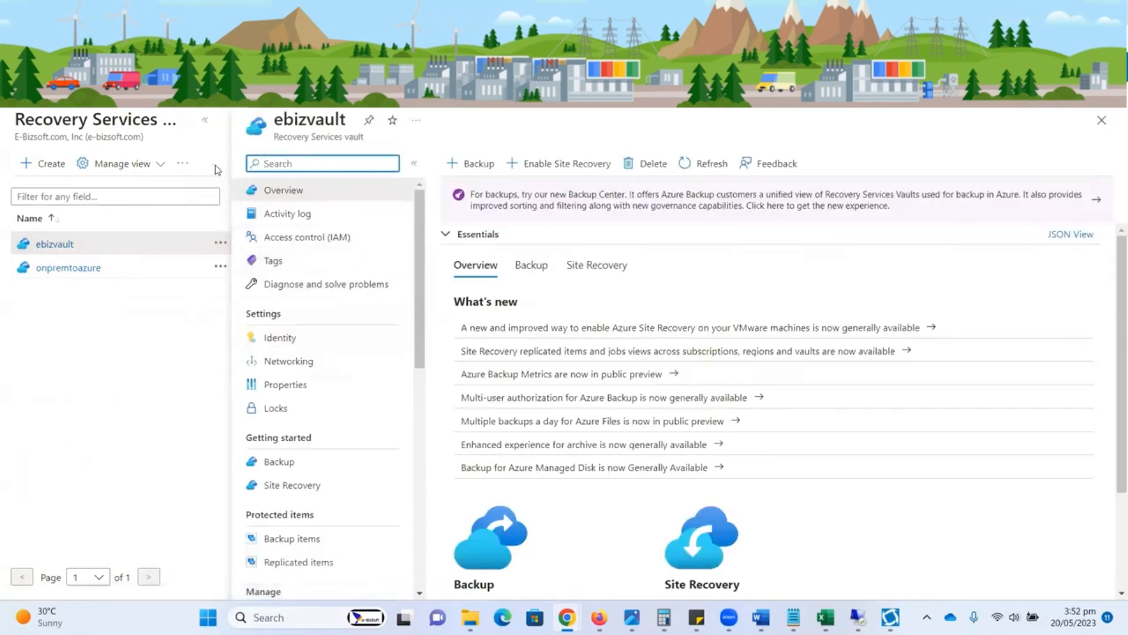
{"action": "left_click", "coordinate": [205, 120]}
Step: View the Hyper-V sites registered in ebizvault's Site Recovery infrastructure
{"action": "left_click_drag", "start_coordinate": [214, 284], "coordinate": [210, 418]}
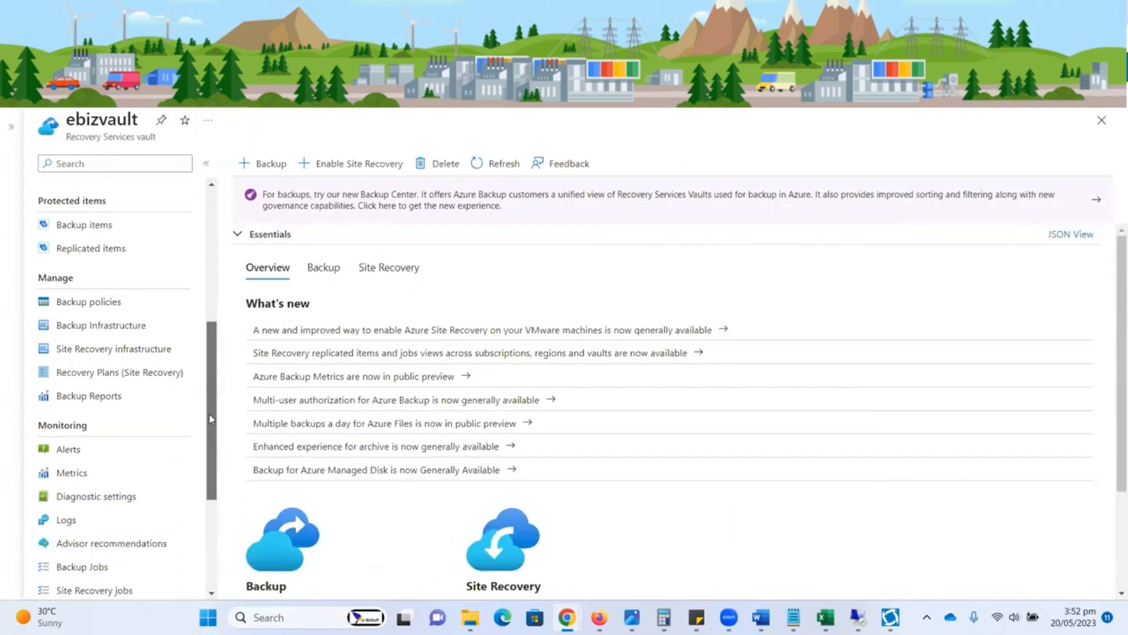
{"action": "left_click", "coordinate": [112, 351]}
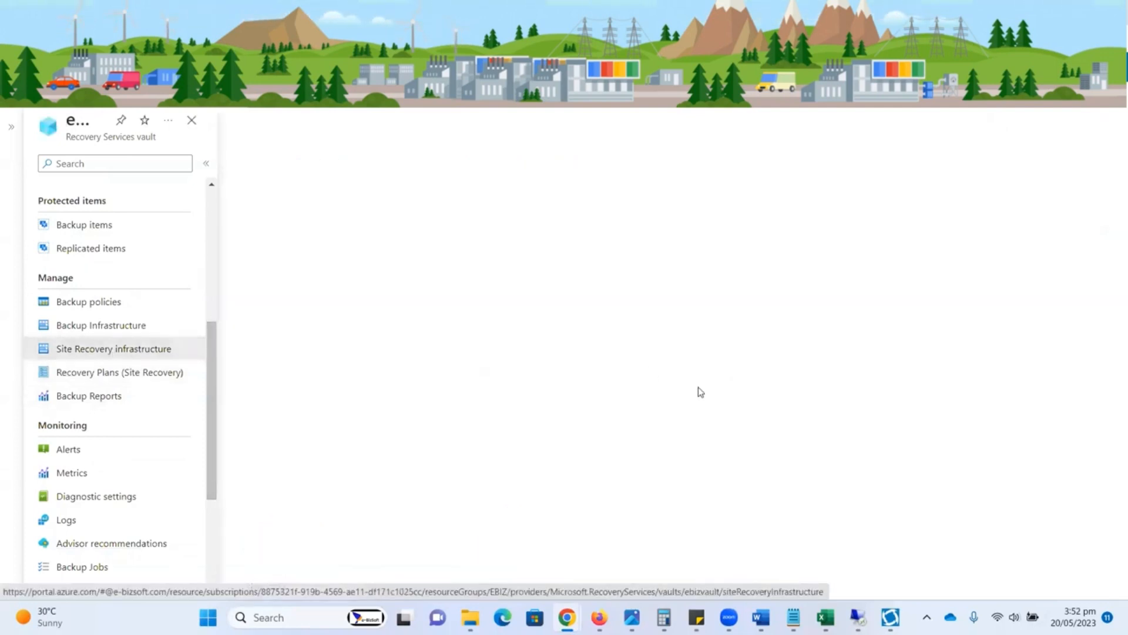
{"action": "scroll", "coordinate": [841, 373], "scroll_direction": "down", "scroll_amount": 5}
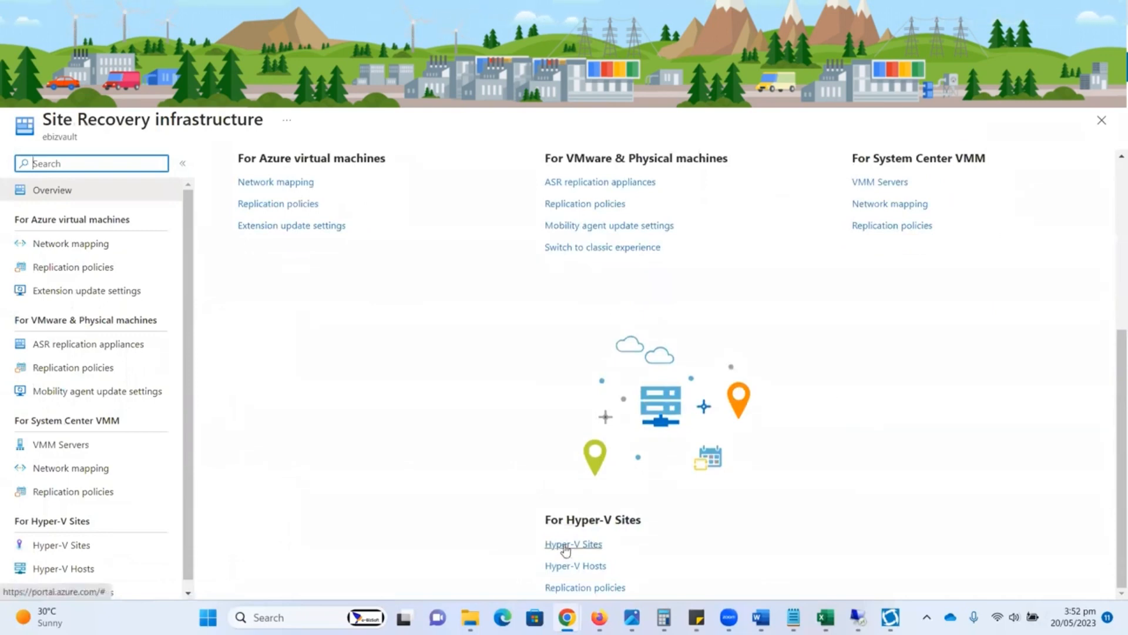
{"action": "left_click", "coordinate": [565, 546]}
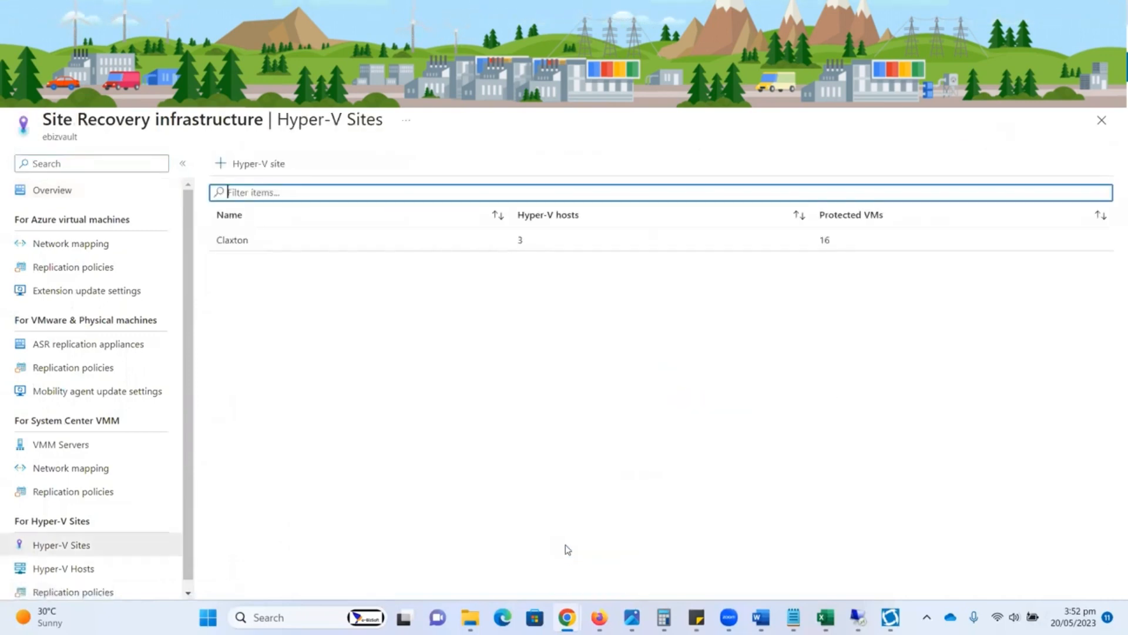
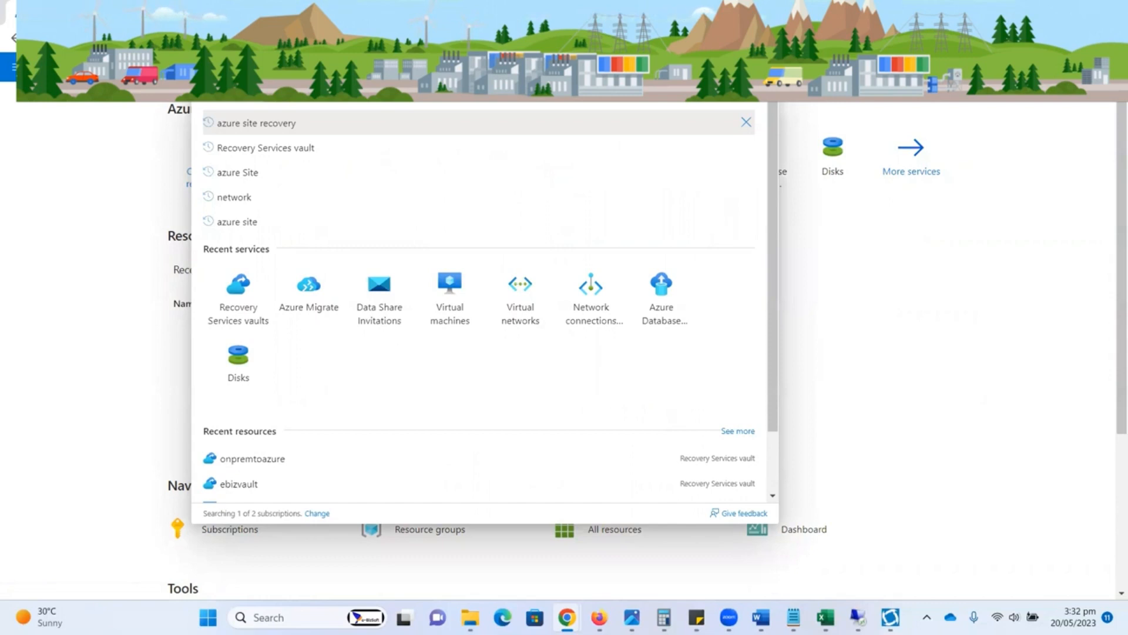
Step: Open the Recovery Services vaults list and start a new vault in the ebiz resource group
{"action": "left_click", "coordinate": [79, 187]}
{"action": "left_click", "coordinate": [274, 187]}
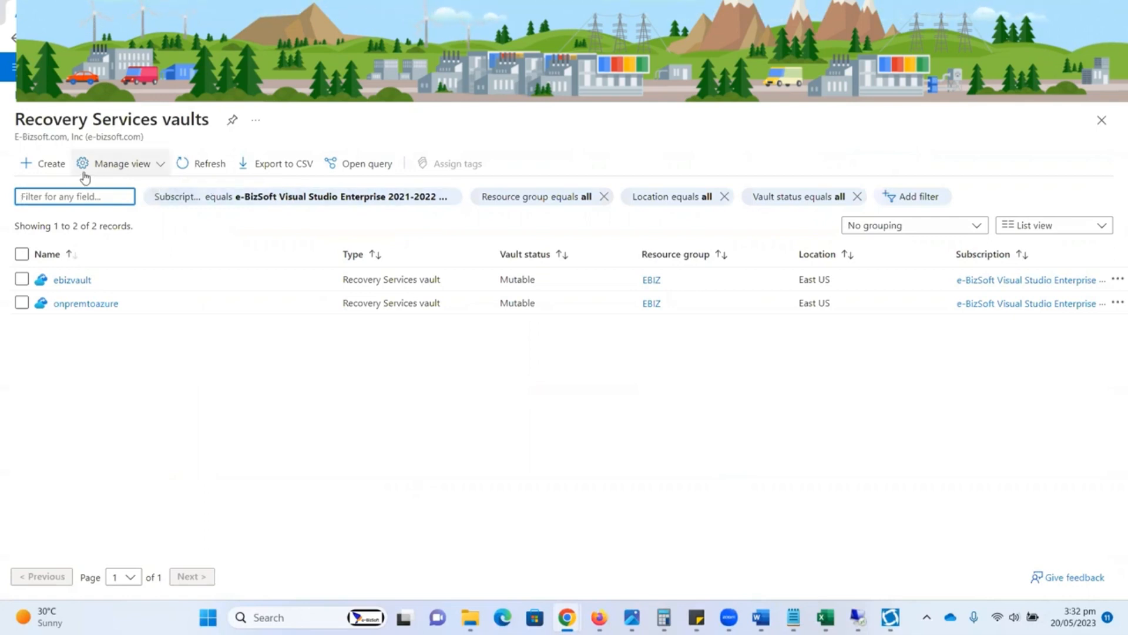
{"action": "left_click", "coordinate": [57, 169]}
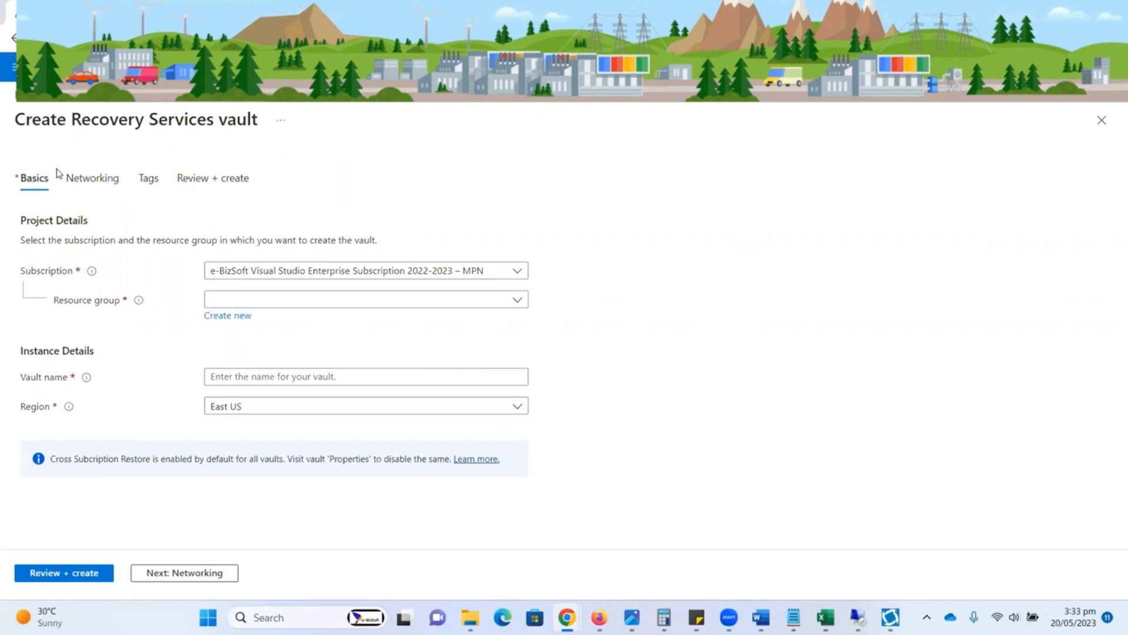
{"action": "left_click", "coordinate": [276, 305]}
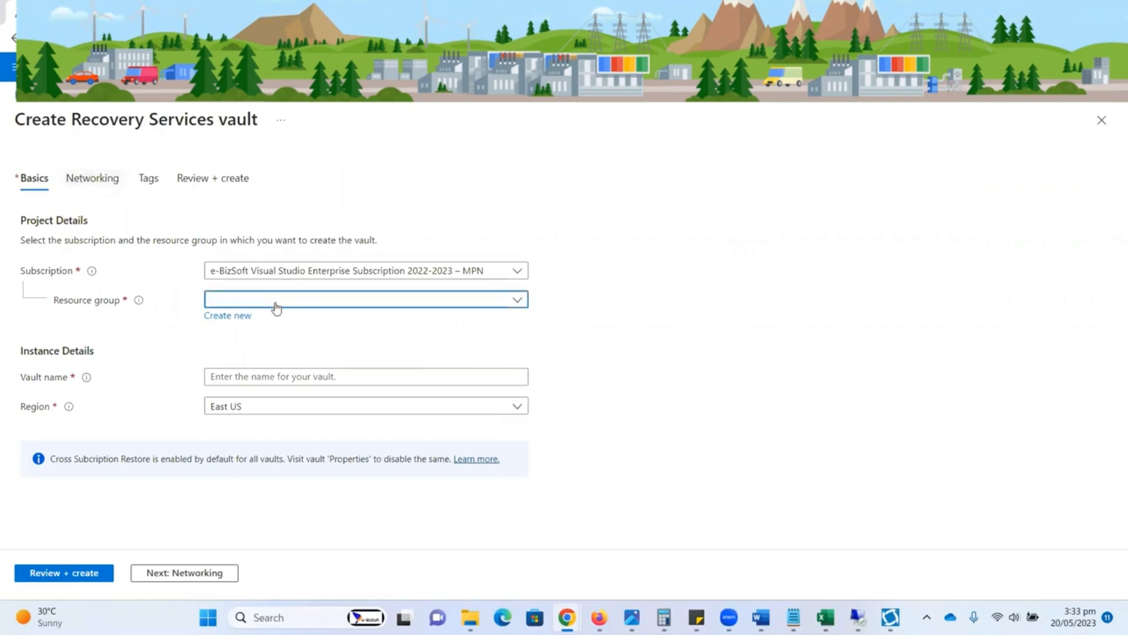
{"action": "left_click", "coordinate": [238, 350]}
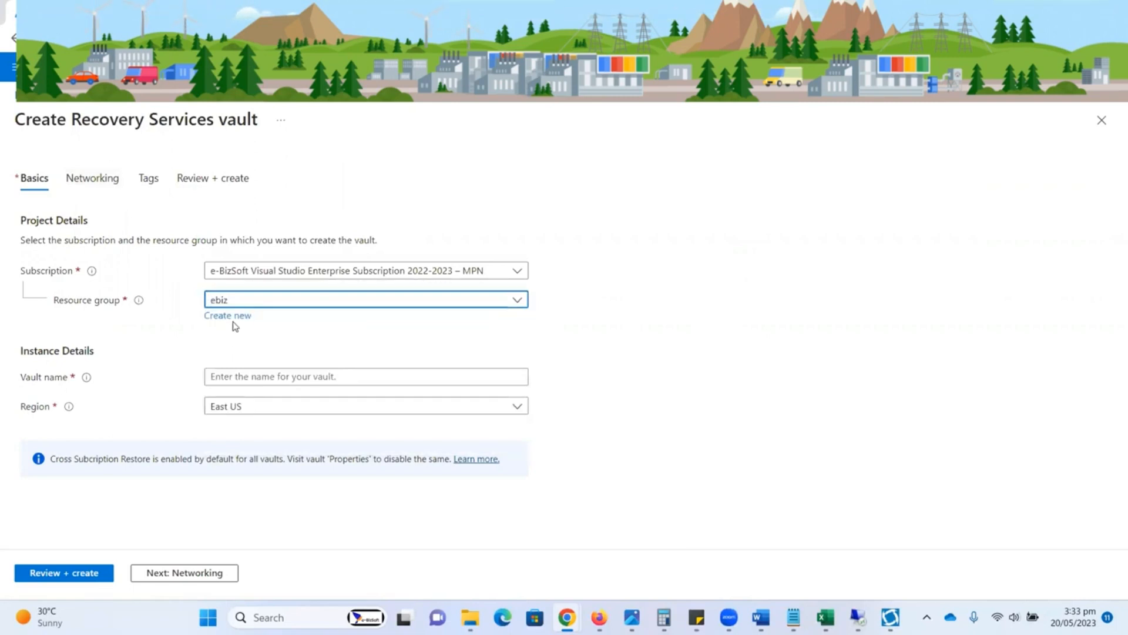
Step: Name the vault OnPremiseDCClonetoASR, keep East US as the region, and create it
{"action": "left_click", "coordinate": [235, 375]}
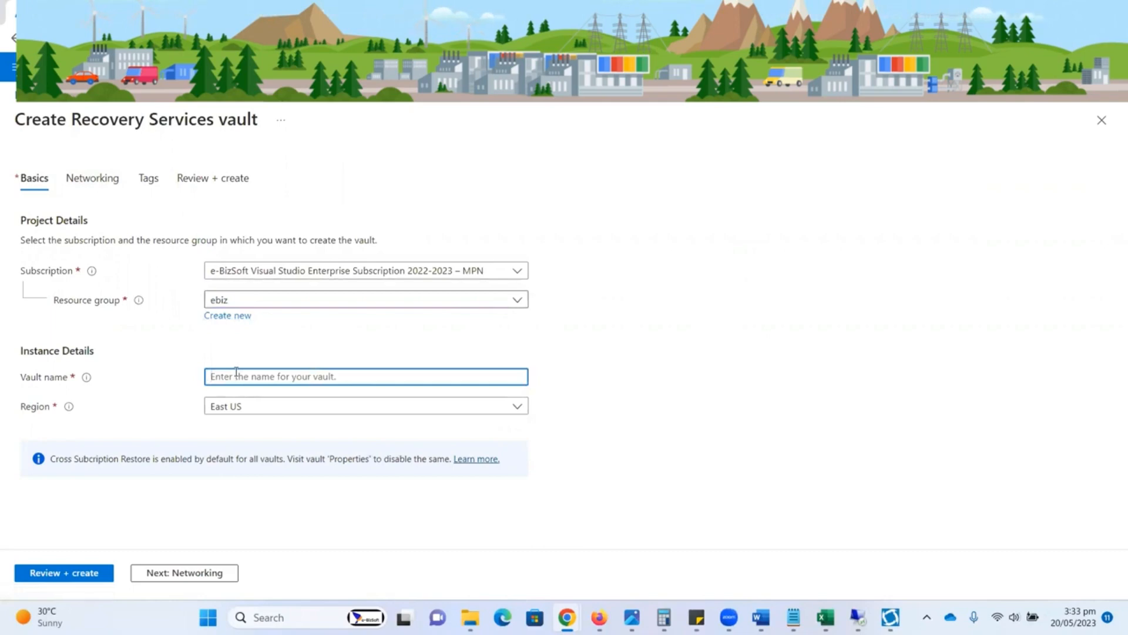
{"action": "type", "text": "OnPremiseDC"}
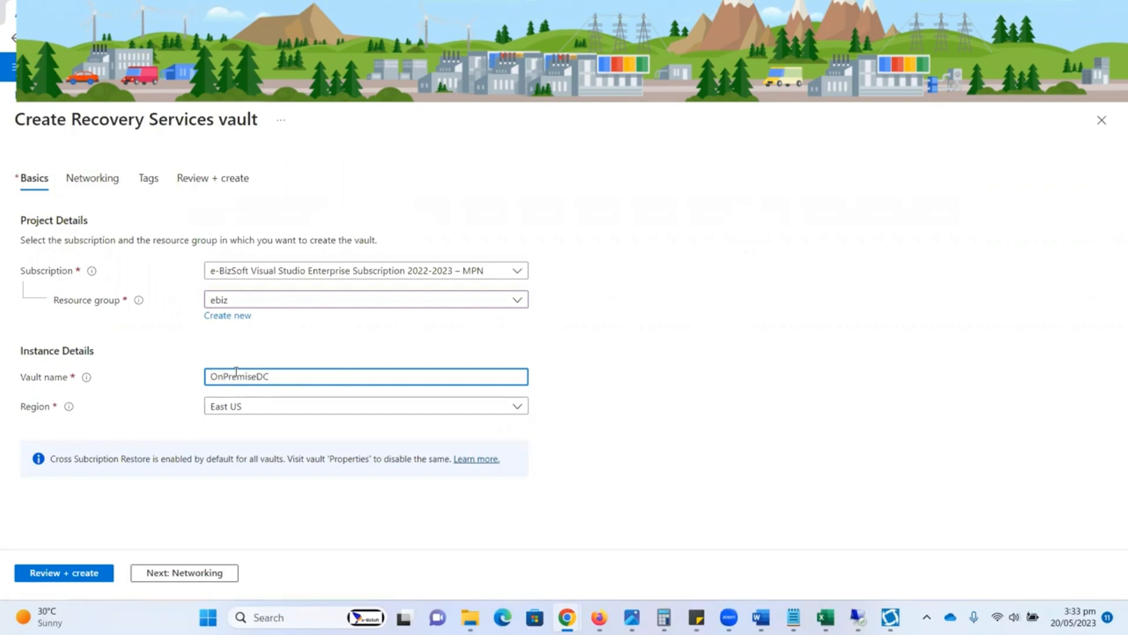
{"action": "type", "text": "ClonetoASR"}
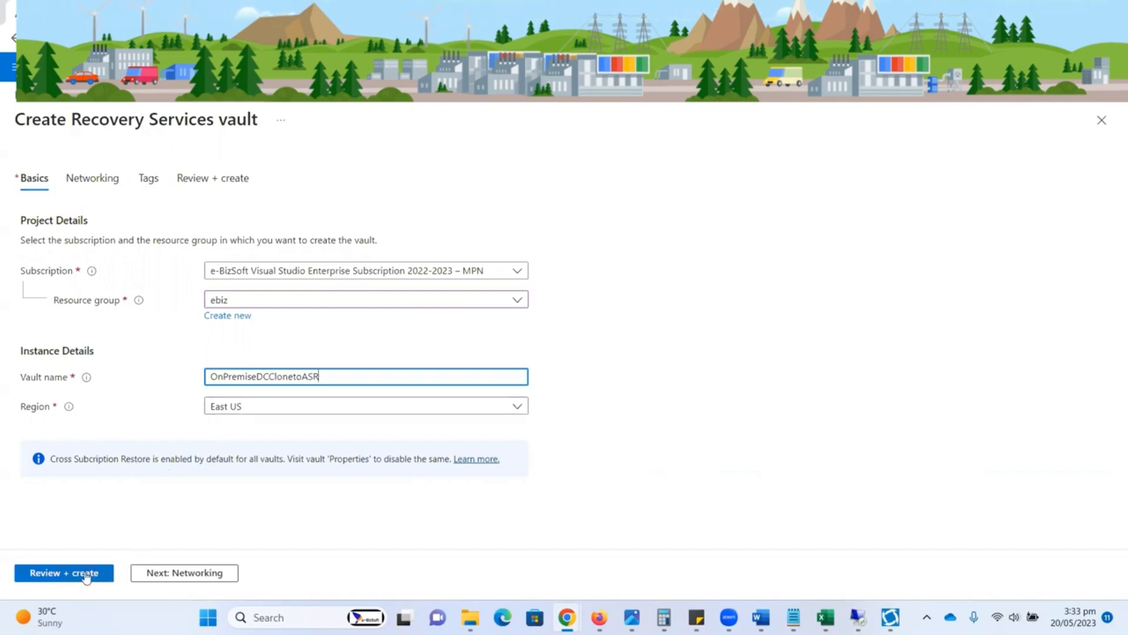
{"action": "left_click", "coordinate": [87, 574]}
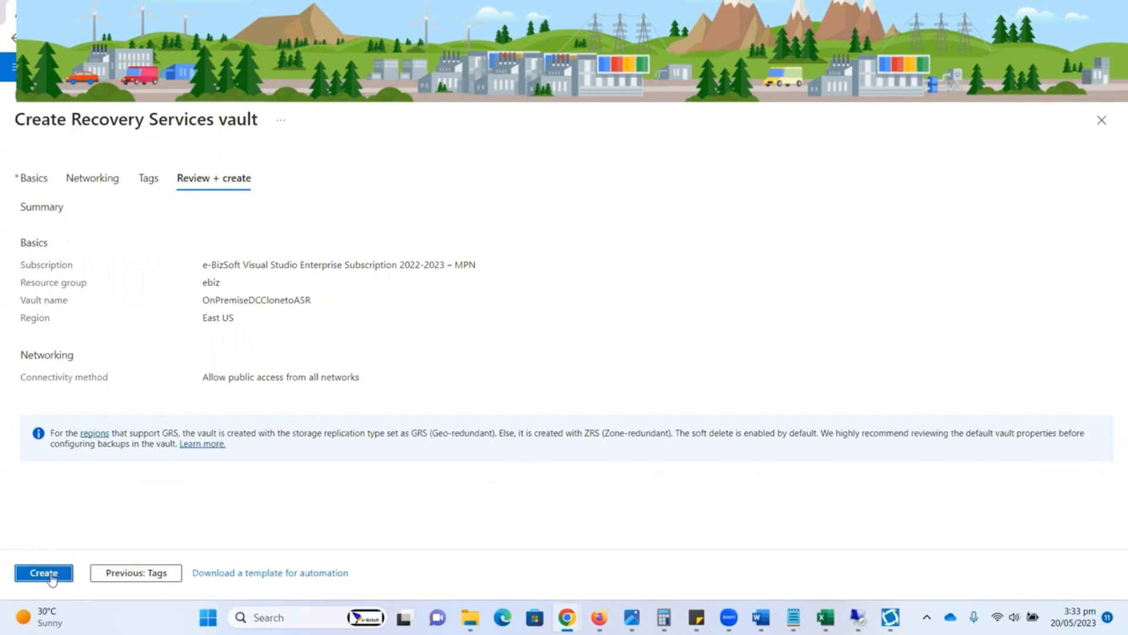
{"action": "left_click", "coordinate": [51, 575]}
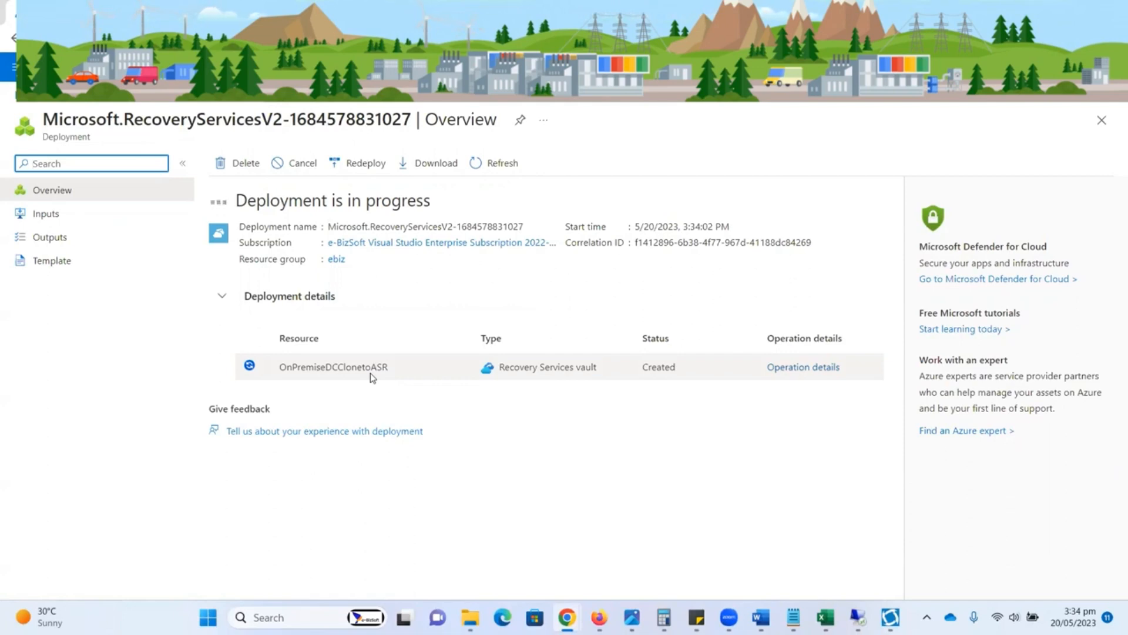
Step: Check the vault's deployment progress in the notifications and look at the open remote desktop session
{"action": "left_click", "coordinate": [877, 67]}
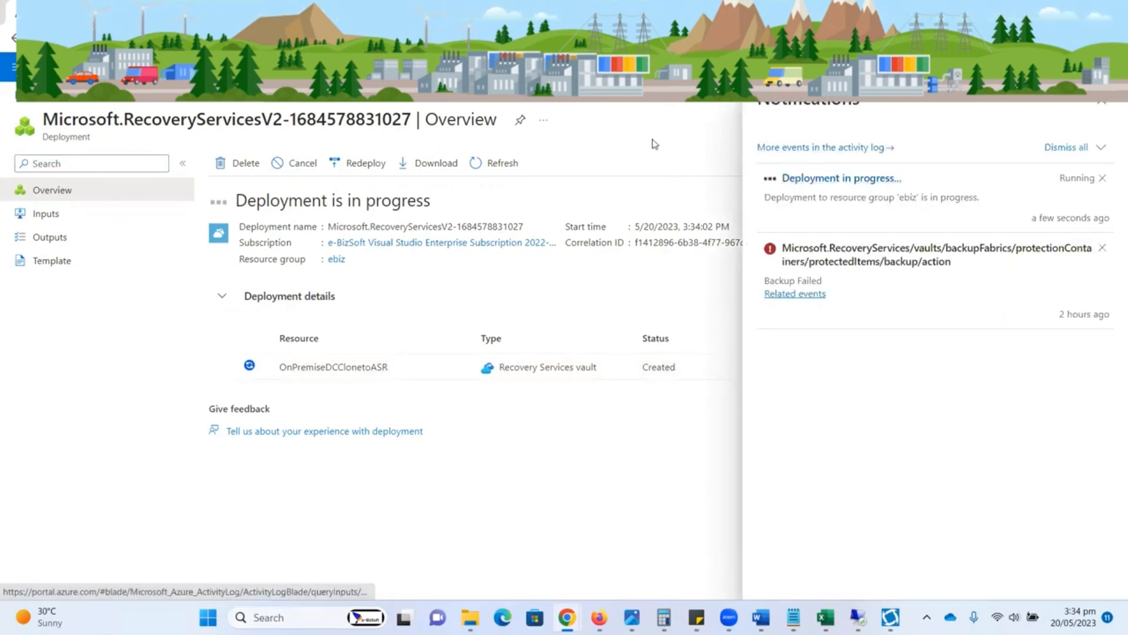
{"action": "left_click", "coordinate": [878, 67]}
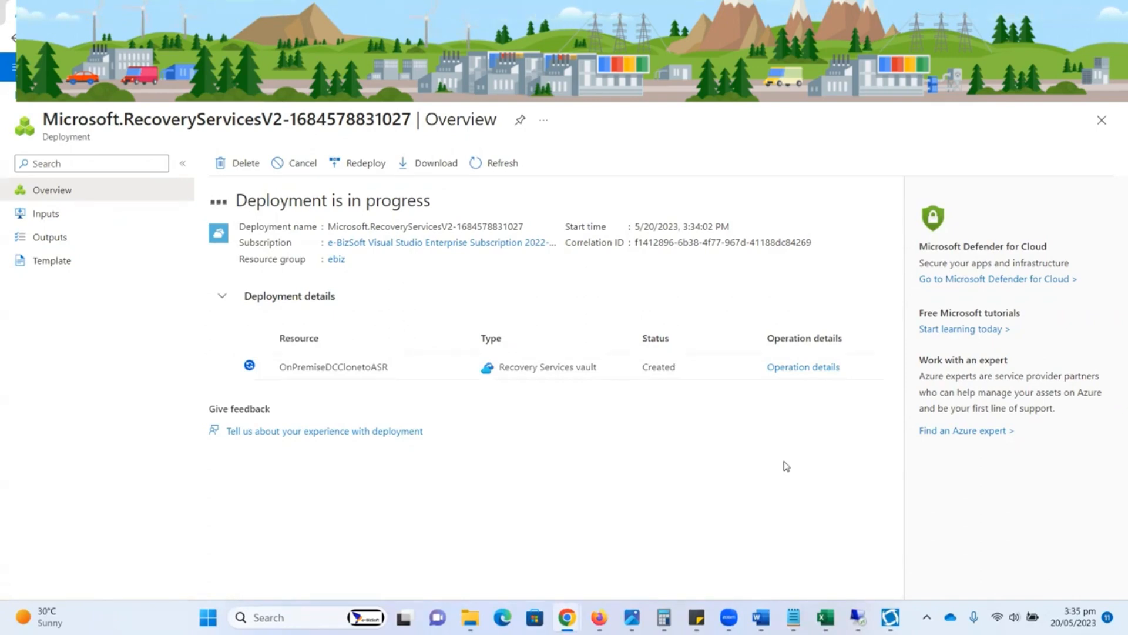
{"action": "mouse_move", "coordinate": [858, 617]}
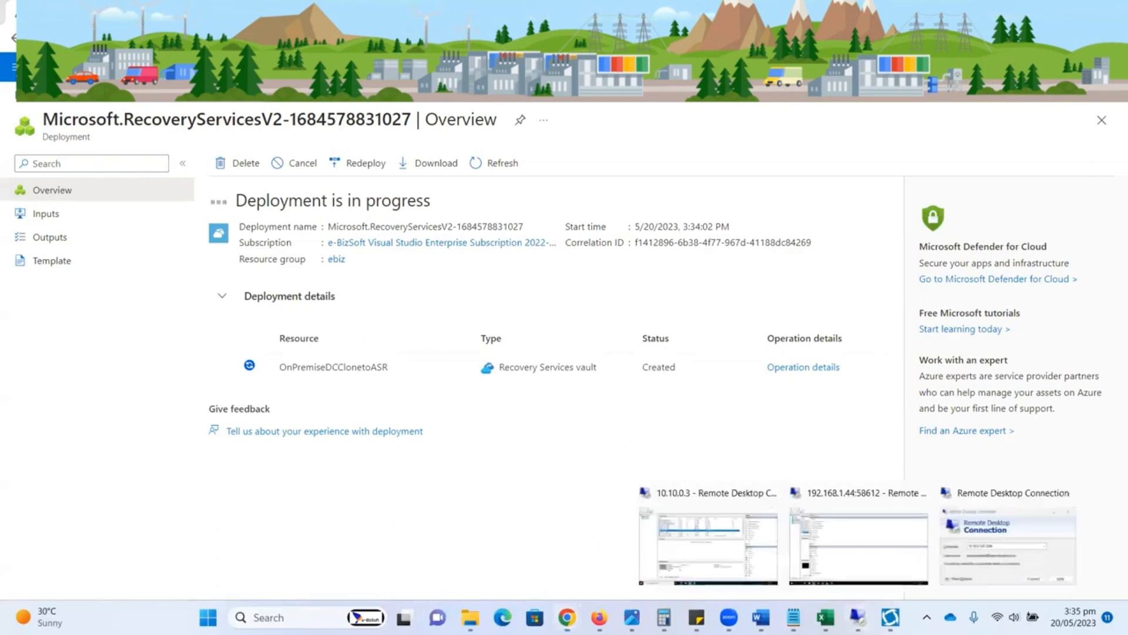
{"action": "left_click", "coordinate": [799, 500]}
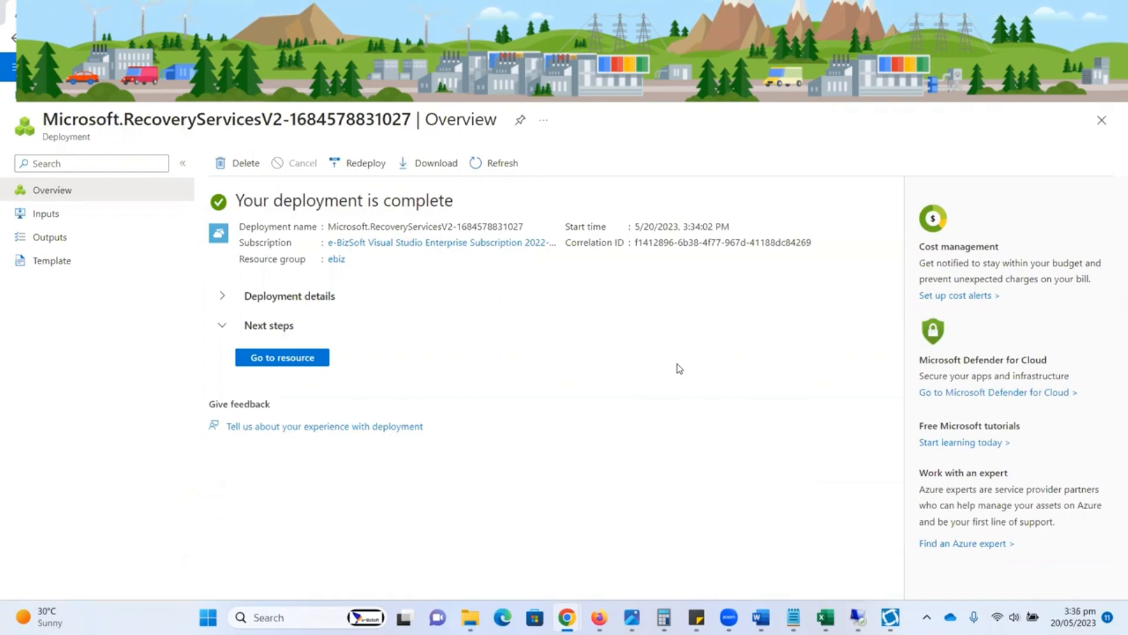
Step: Open the deployed OnPremiseDCClonetoASR vault and examine its Site Recovery options and management sections
{"action": "left_click", "coordinate": [293, 358]}
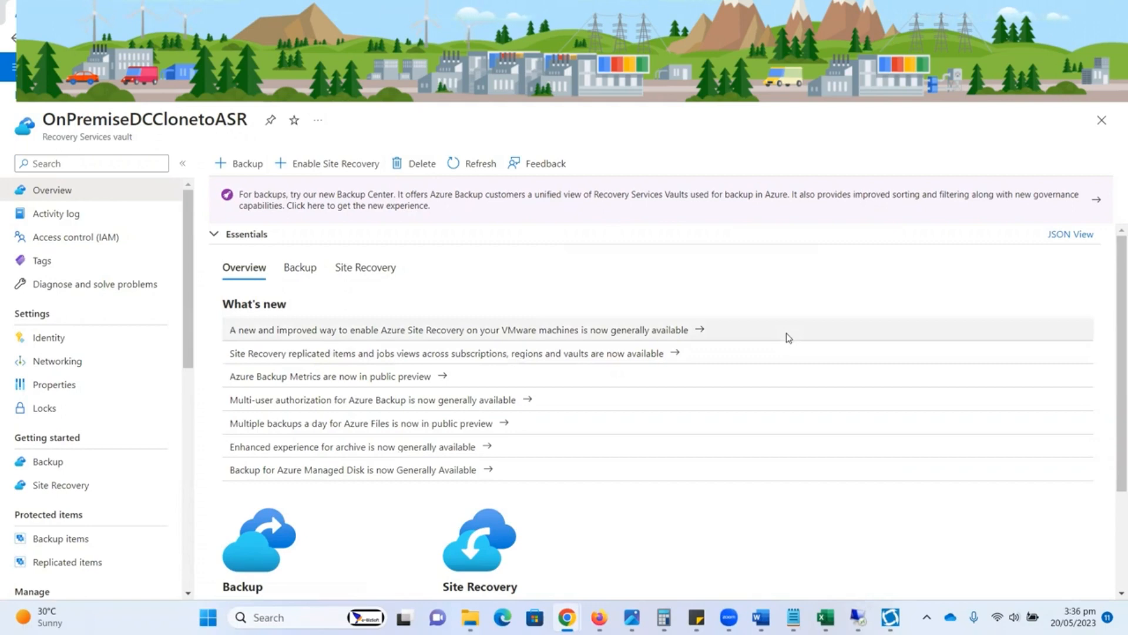
{"action": "mouse_move", "coordinate": [188, 266]}
{"action": "left_mouse_down"}
{"action": "mouse_move", "coordinate": [185, 455]}
{"action": "mouse_move", "coordinate": [188, 252]}
{"action": "left_mouse_up"}
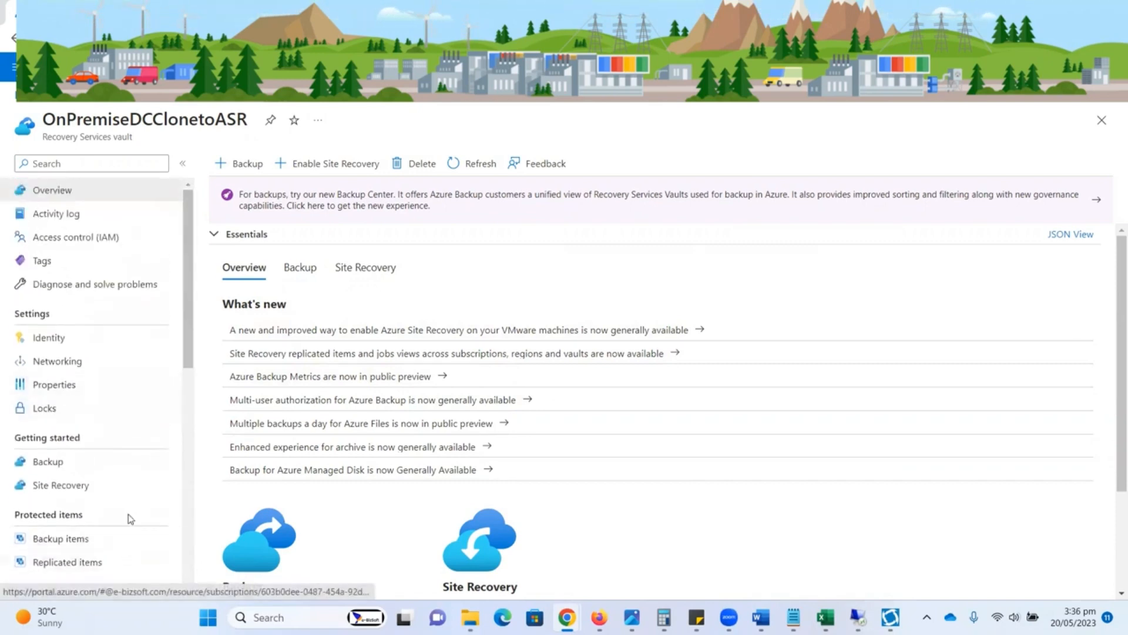
{"action": "left_click", "coordinate": [88, 487]}
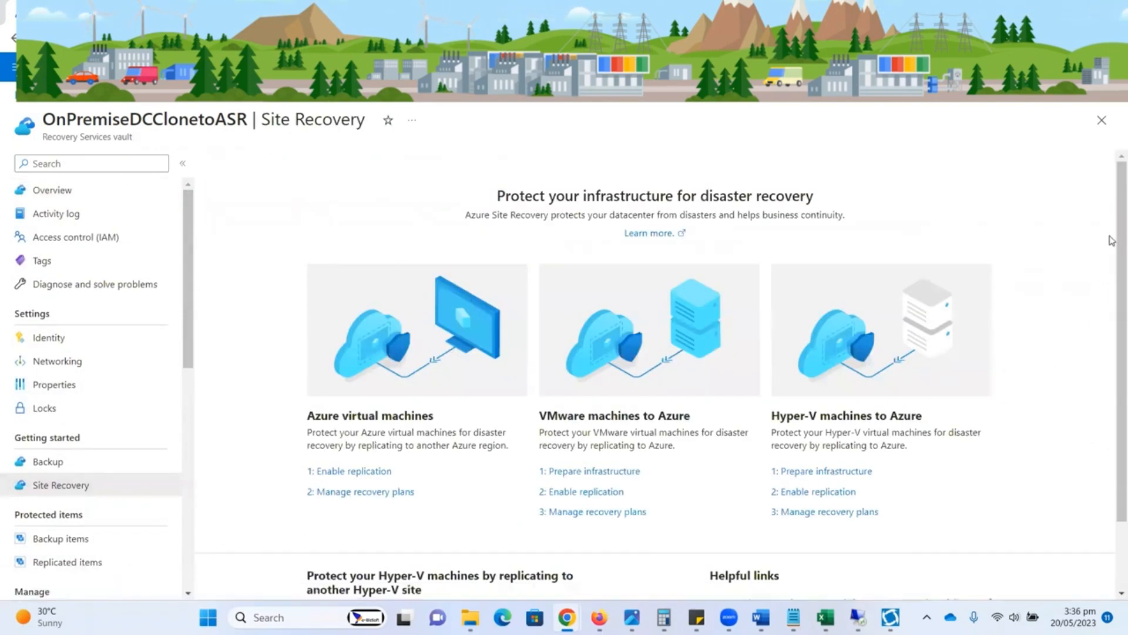
{"action": "left_click_drag", "start_coordinate": [1111, 244], "coordinate": [1112, 329]}
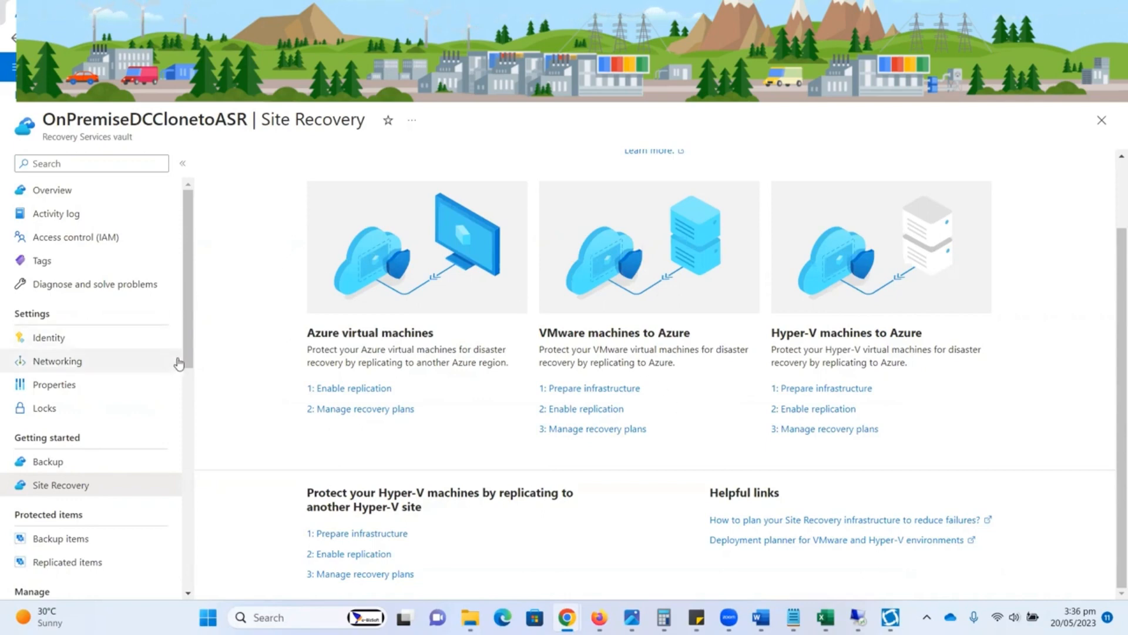
{"action": "scroll", "coordinate": [182, 364], "scroll_direction": "down", "scroll_amount": 2}
{"action": "scroll", "coordinate": [189, 394], "scroll_direction": "down", "scroll_amount": 2}
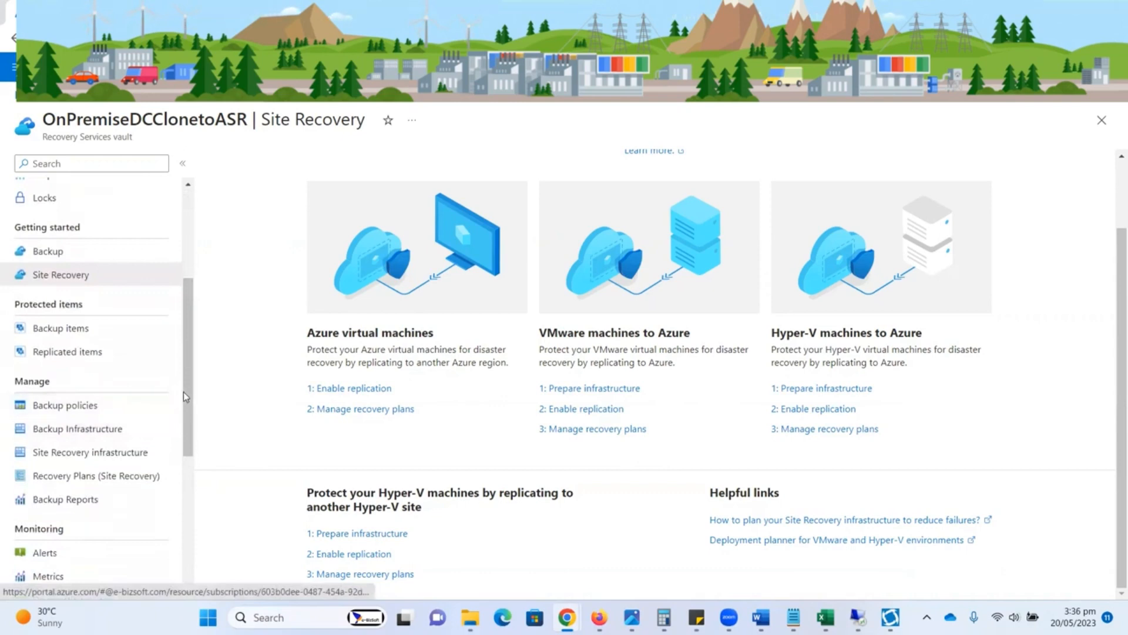
{"action": "scroll", "coordinate": [188, 422], "scroll_direction": "down", "scroll_amount": 1}
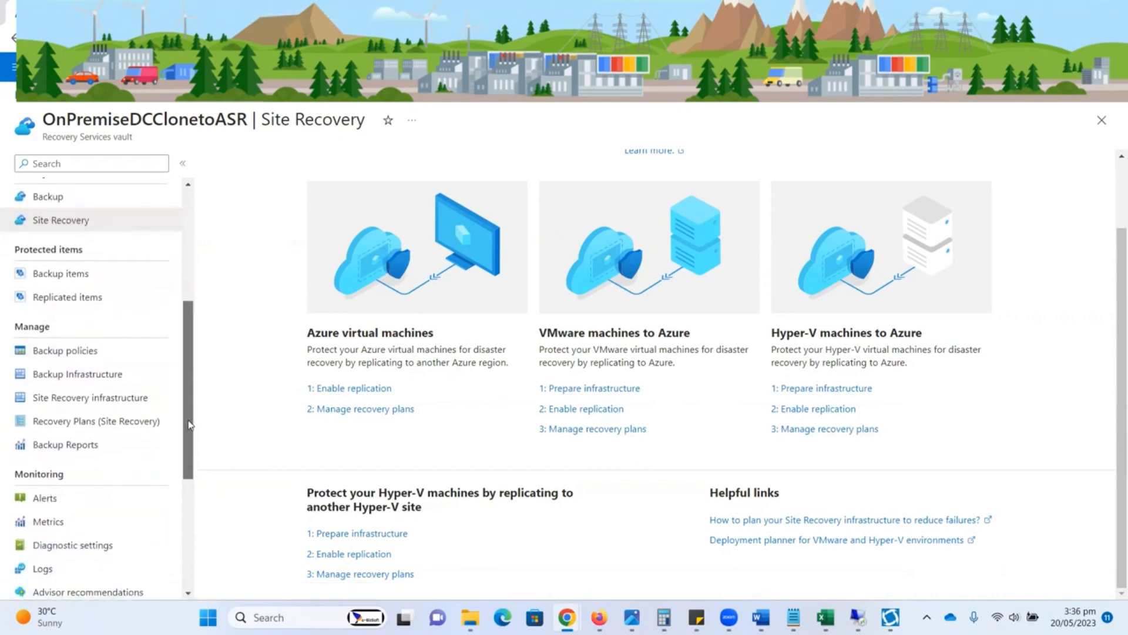
{"action": "scroll", "coordinate": [188, 433], "scroll_direction": "down", "scroll_amount": 1}
{"action": "scroll", "coordinate": [187, 440], "scroll_direction": "up", "scroll_amount": 6}
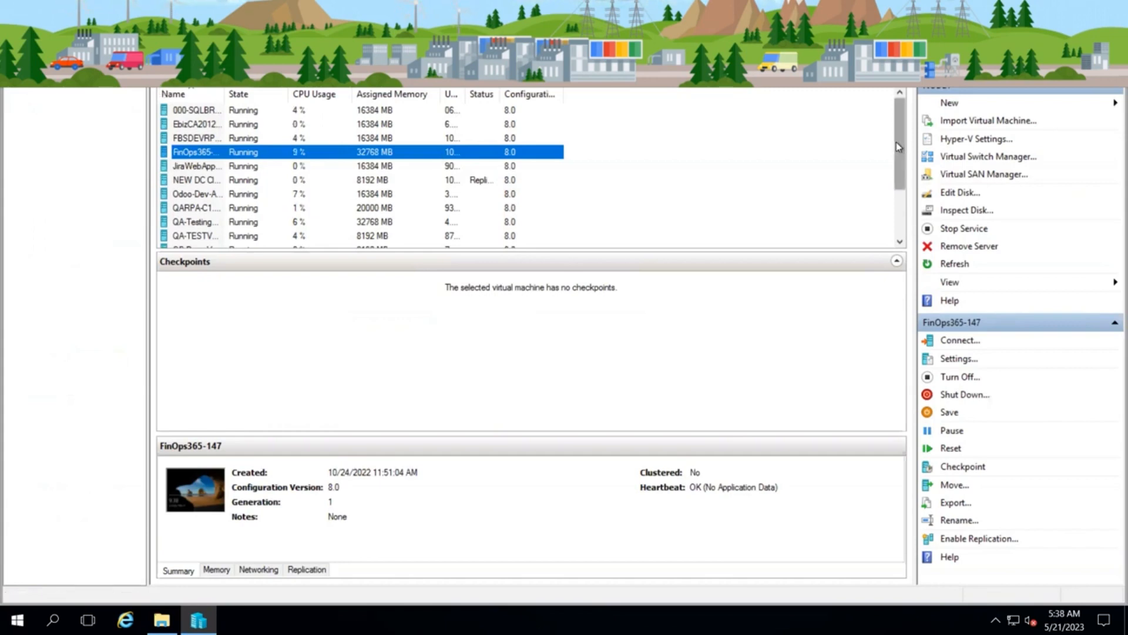
Step: Look through the list of virtual machines in Hyper-V Manager on the remote host
{"action": "left_click_drag", "start_coordinate": [903, 157], "coordinate": [903, 220]}
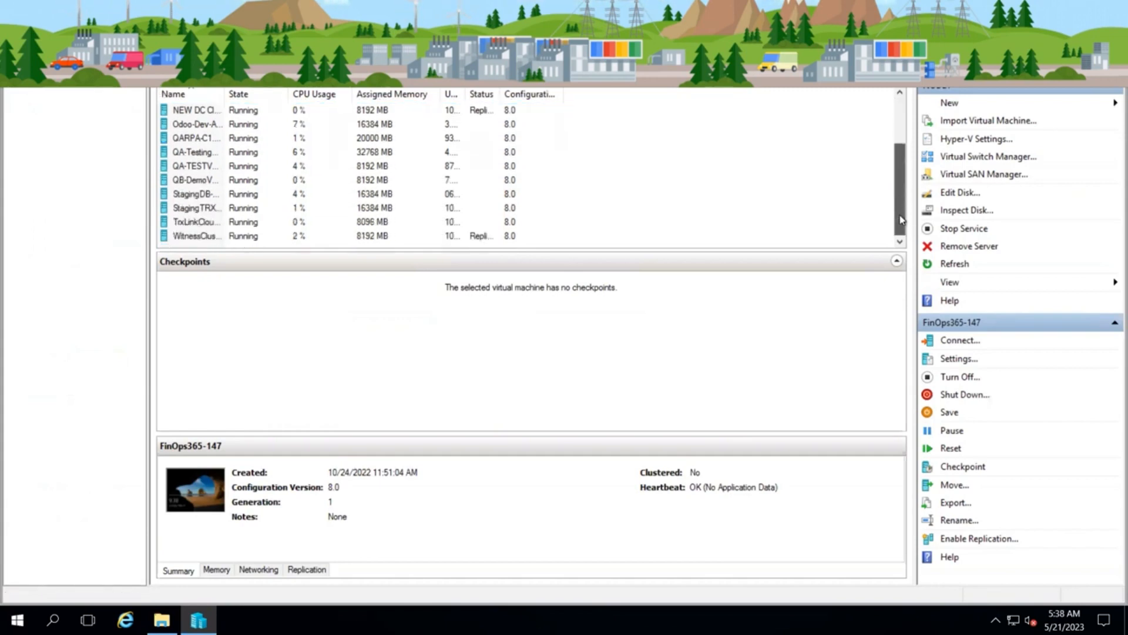
{"action": "left_click_drag", "start_coordinate": [902, 152], "coordinate": [904, 103]}
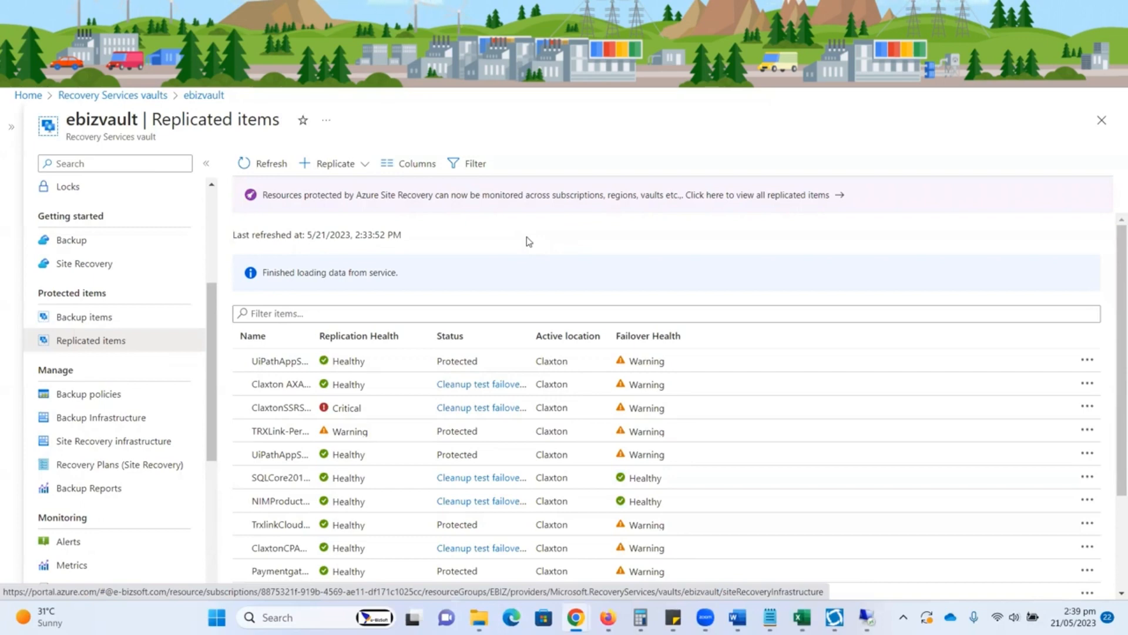
{"action": "left_click", "coordinate": [366, 168]}
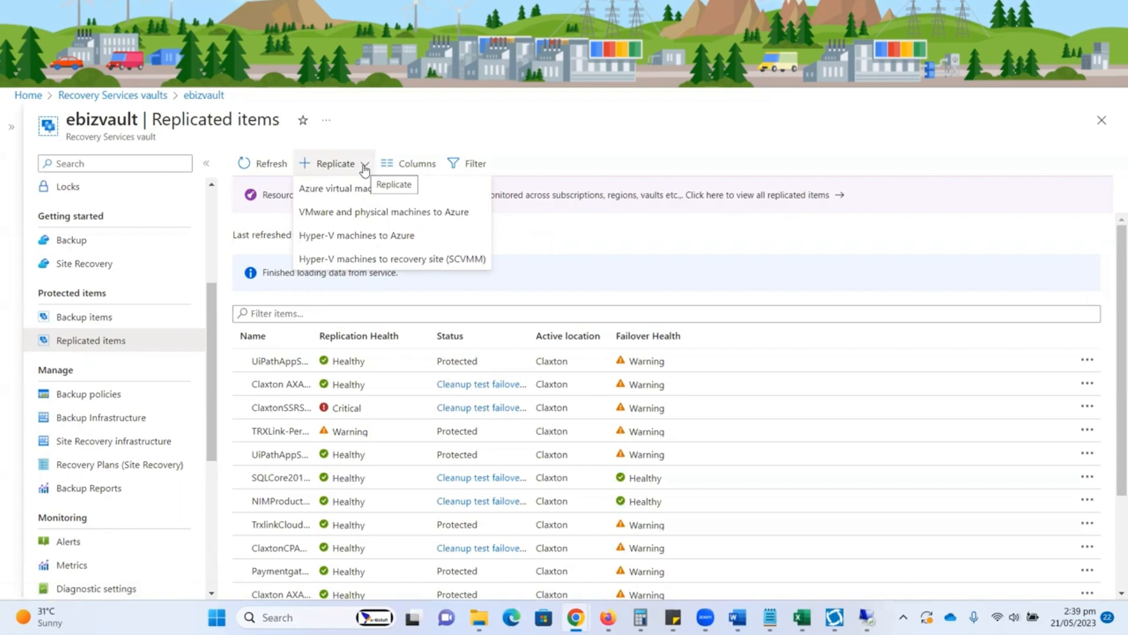
{"action": "left_click", "coordinate": [358, 240]}
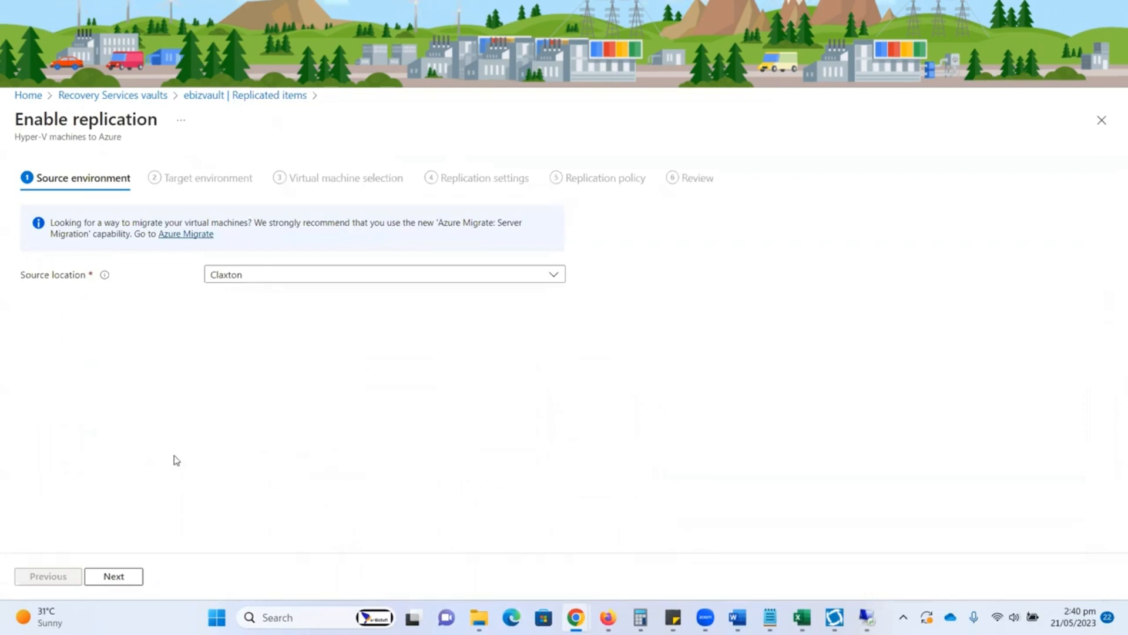
{"action": "left_click", "coordinate": [130, 576]}
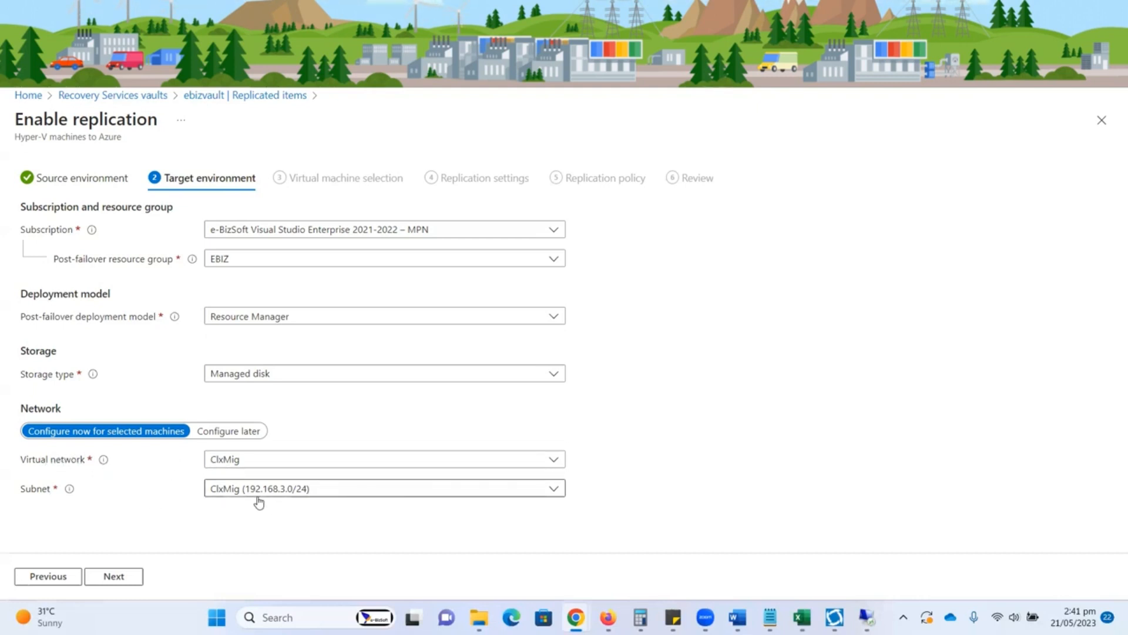
{"action": "left_click", "coordinate": [121, 578]}
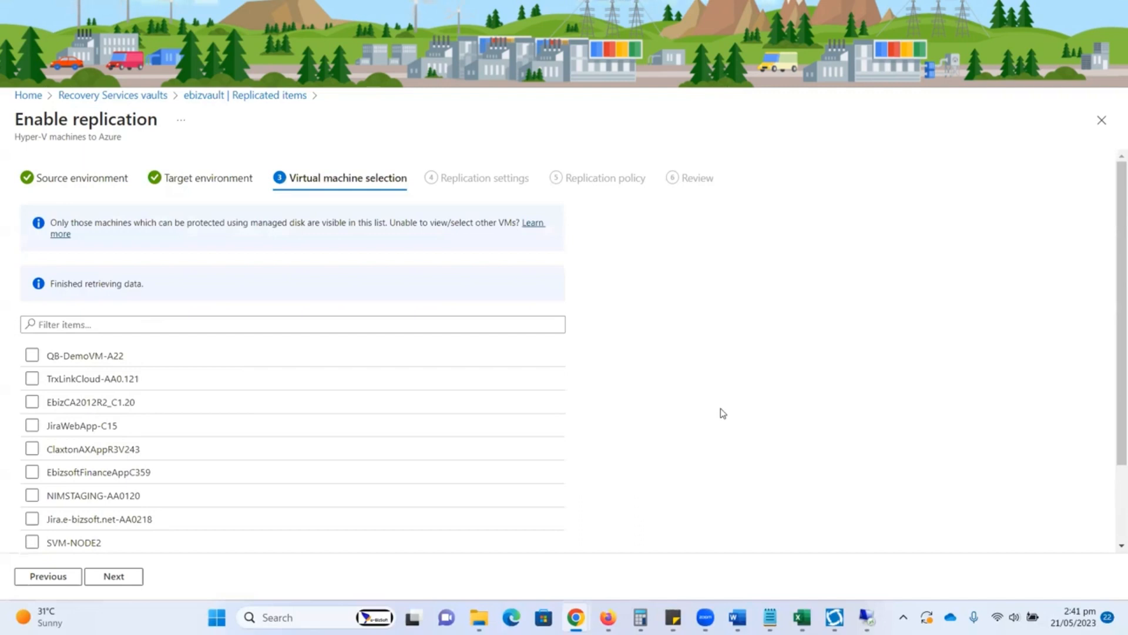
{"action": "left_click", "coordinate": [411, 326]}
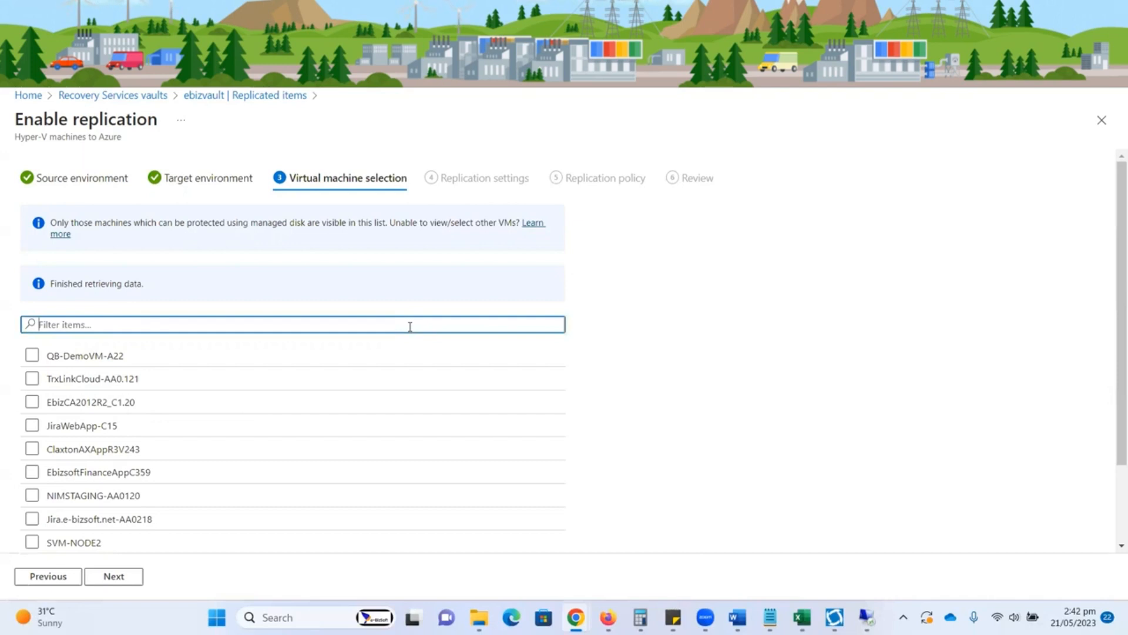
{"action": "type", "text": "ca"}
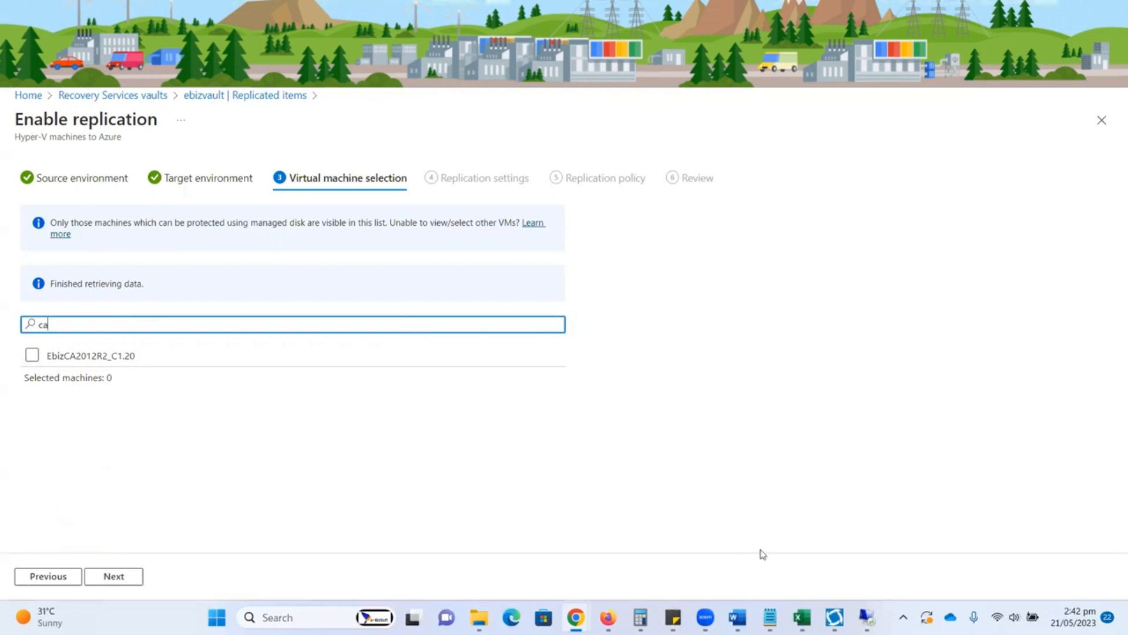
{"action": "left_click", "coordinate": [866, 617]}
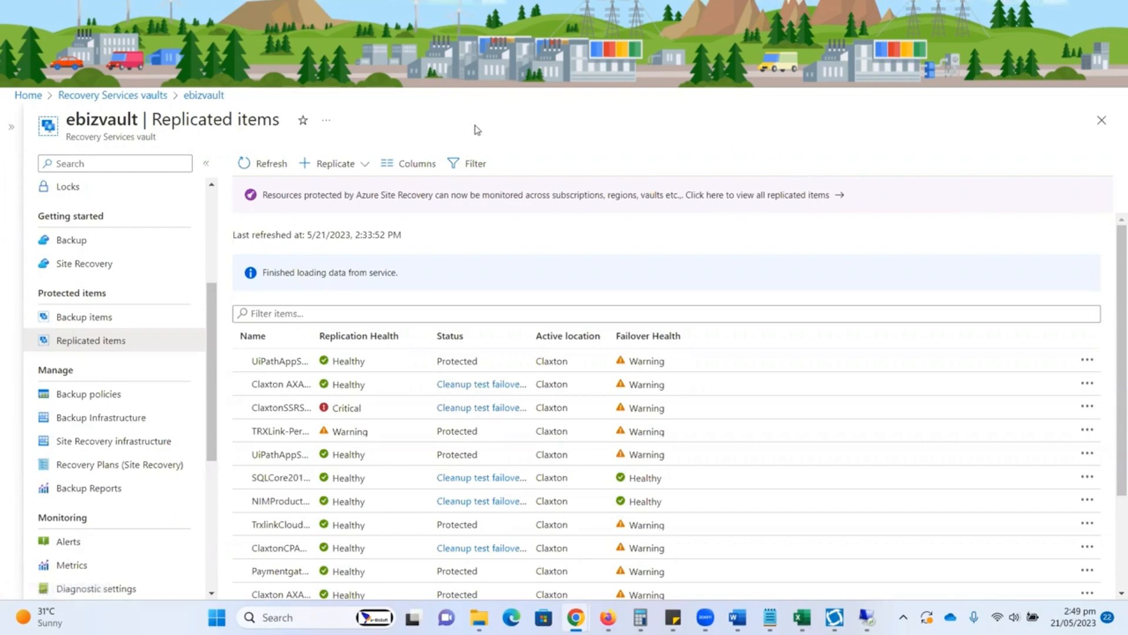
Step: Start replicating Hyper-V machines to Azure from ebizvault's replicated items, accepting source location Claxton and the target environment with the ClxMig network
{"action": "left_click", "coordinate": [364, 166]}
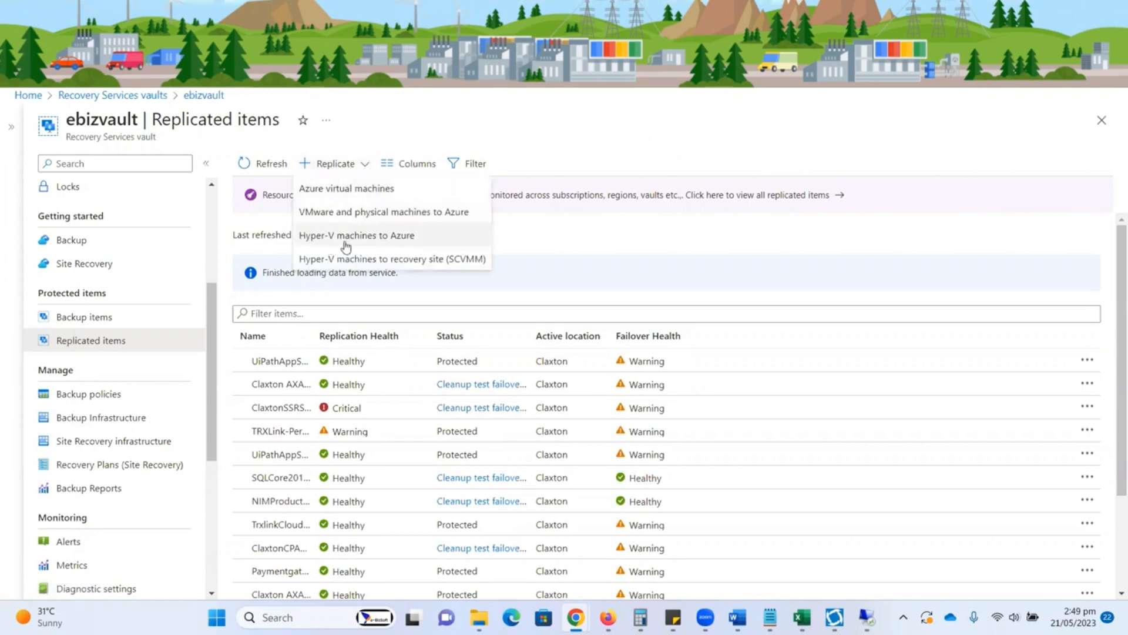
{"action": "left_click", "coordinate": [387, 236]}
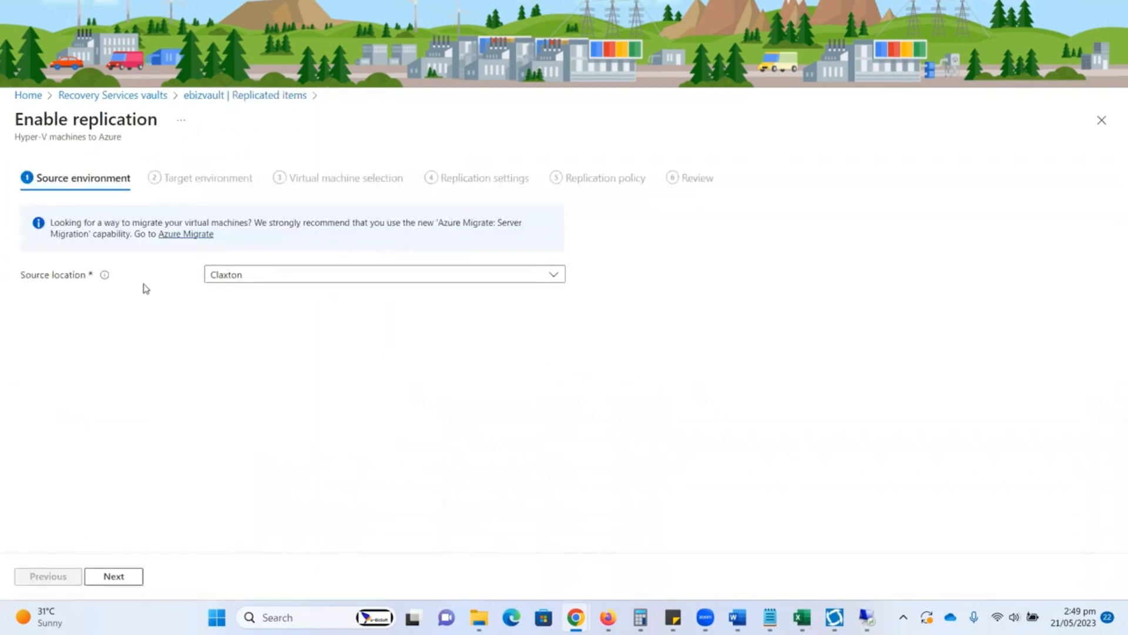
{"action": "left_click", "coordinate": [121, 580]}
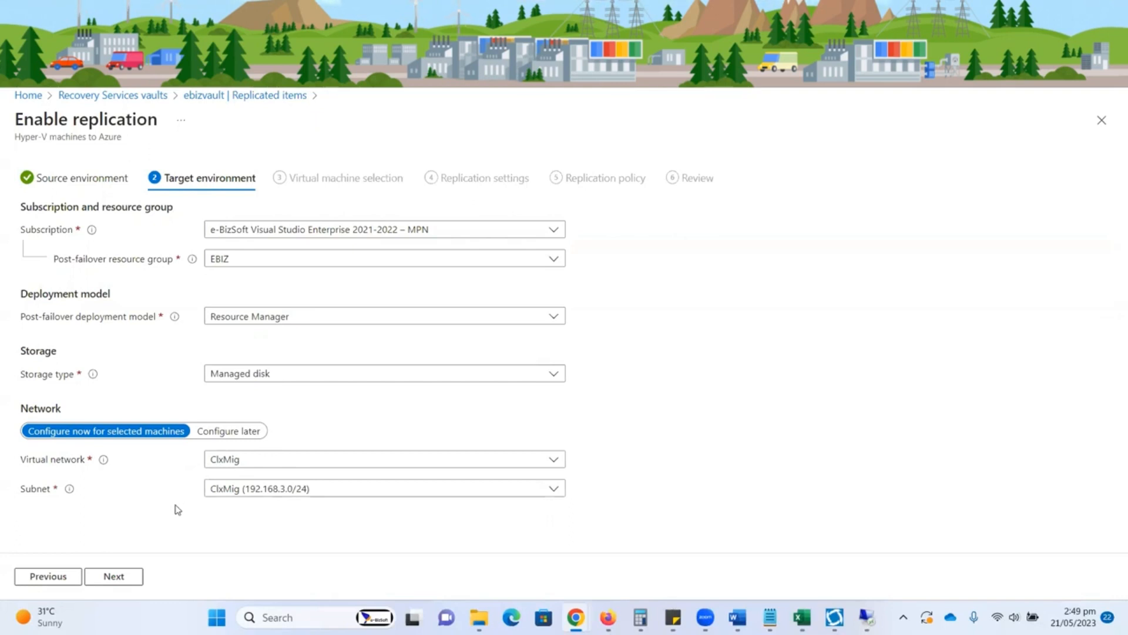
{"action": "left_click", "coordinate": [113, 576]}
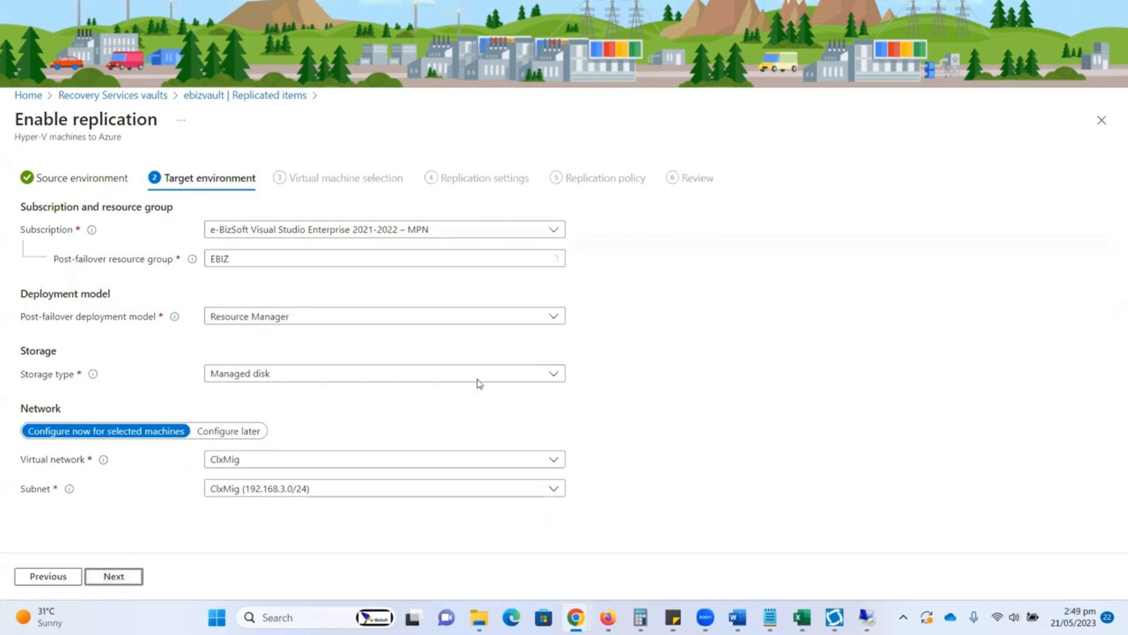
Step: Filter the virtual machines by "ca" and select EbizCA2012R2_C1.20 for replication
{"action": "left_click", "coordinate": [442, 319]}
{"action": "type", "text": "ca"}
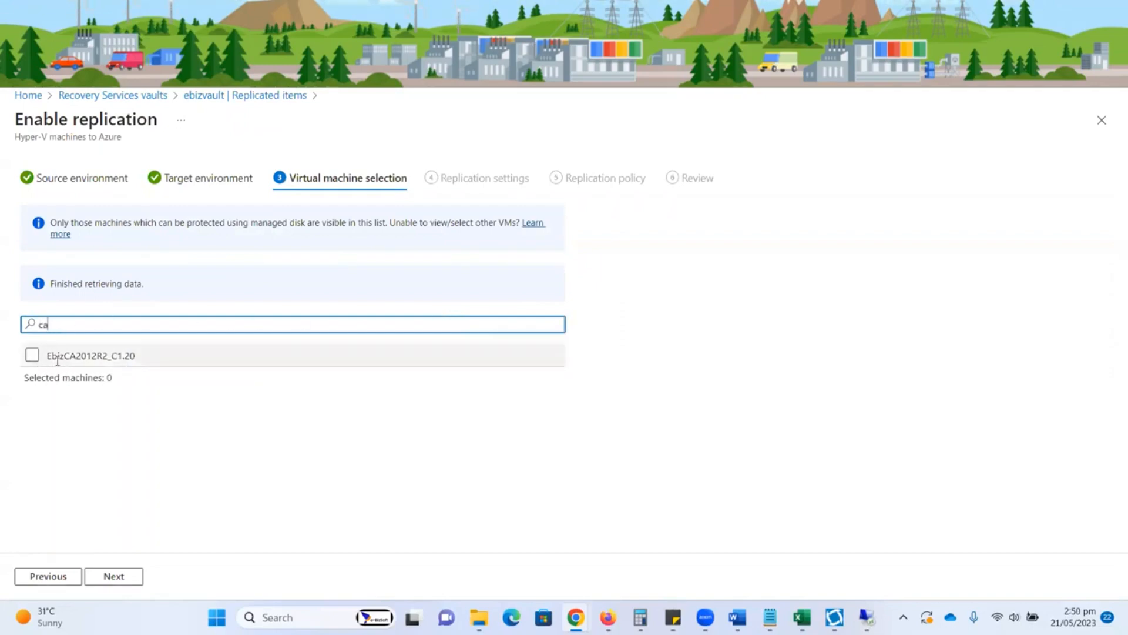
{"action": "left_click", "coordinate": [32, 355]}
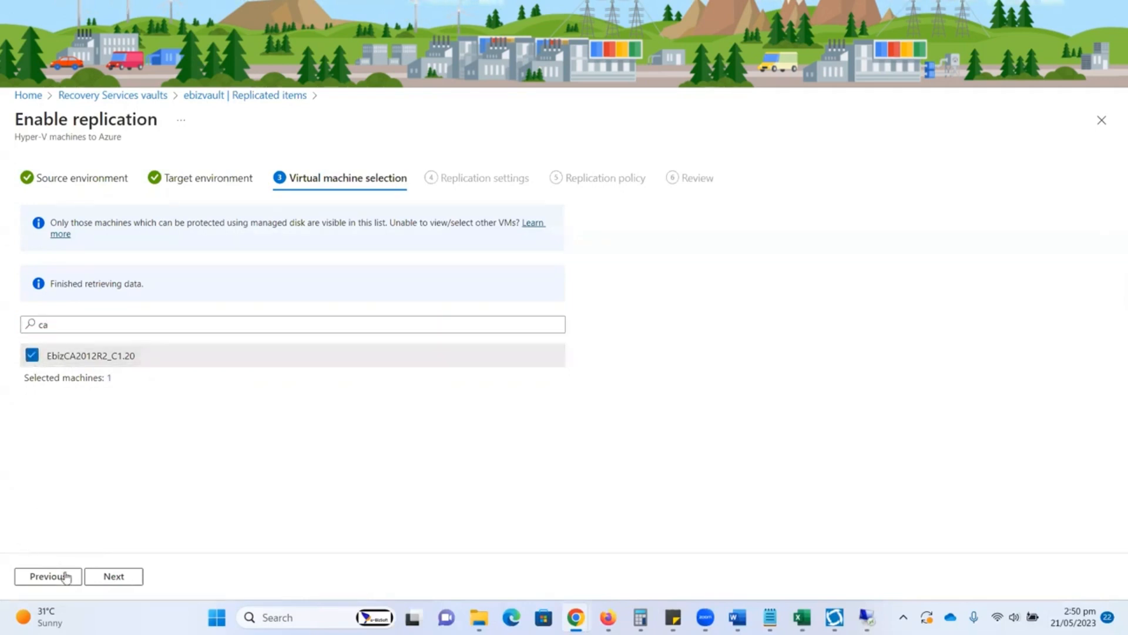
Step: Set the default replication settings to Windows OS type, Standard HDD managed disks and the ebizsadb cache storage account
{"action": "left_click", "coordinate": [114, 578]}
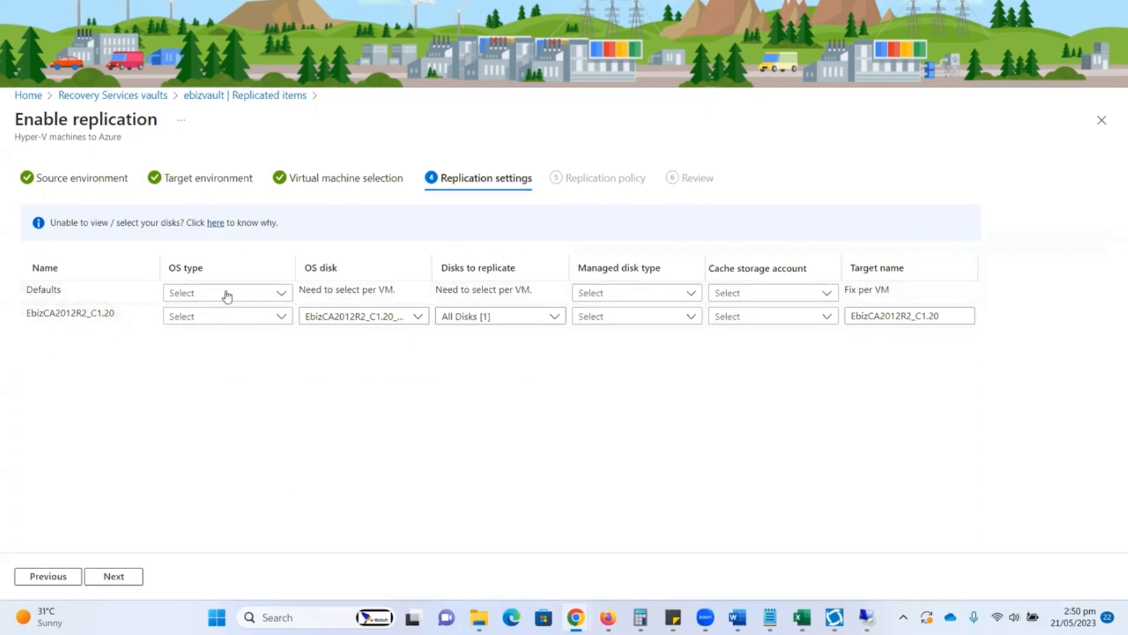
{"action": "left_click", "coordinate": [281, 294]}
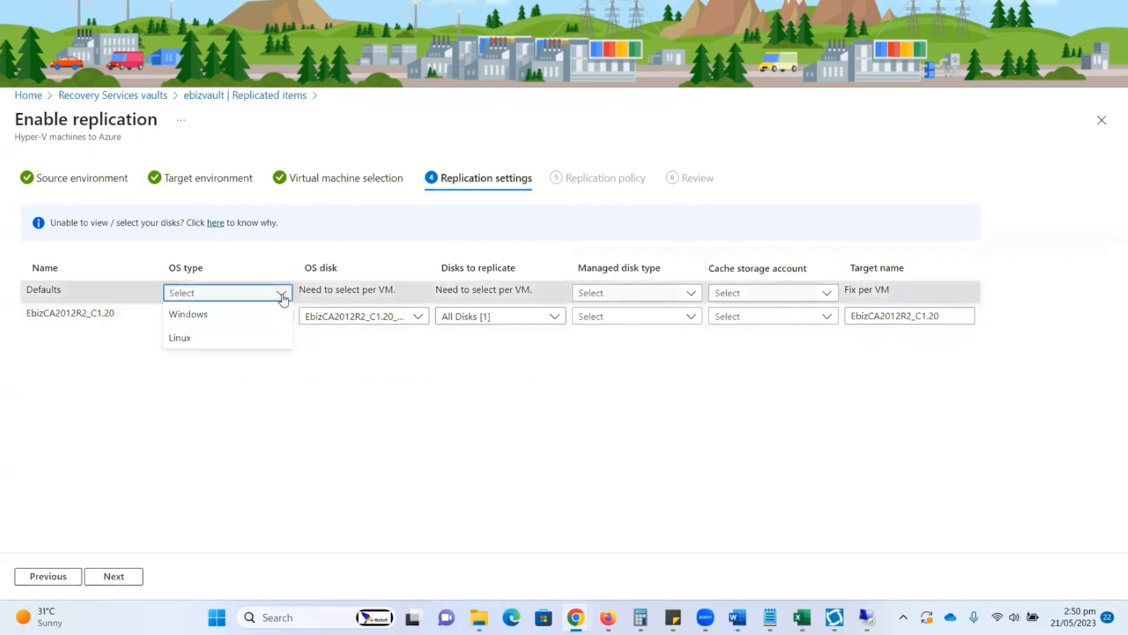
{"action": "left_click", "coordinate": [202, 320]}
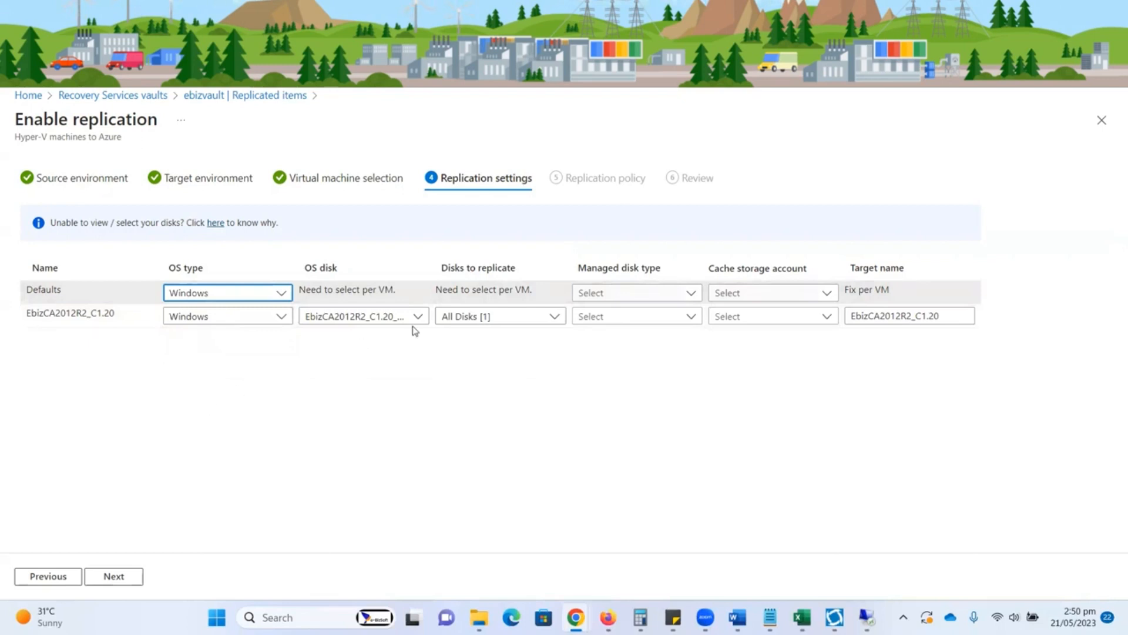
{"action": "left_click", "coordinate": [691, 294]}
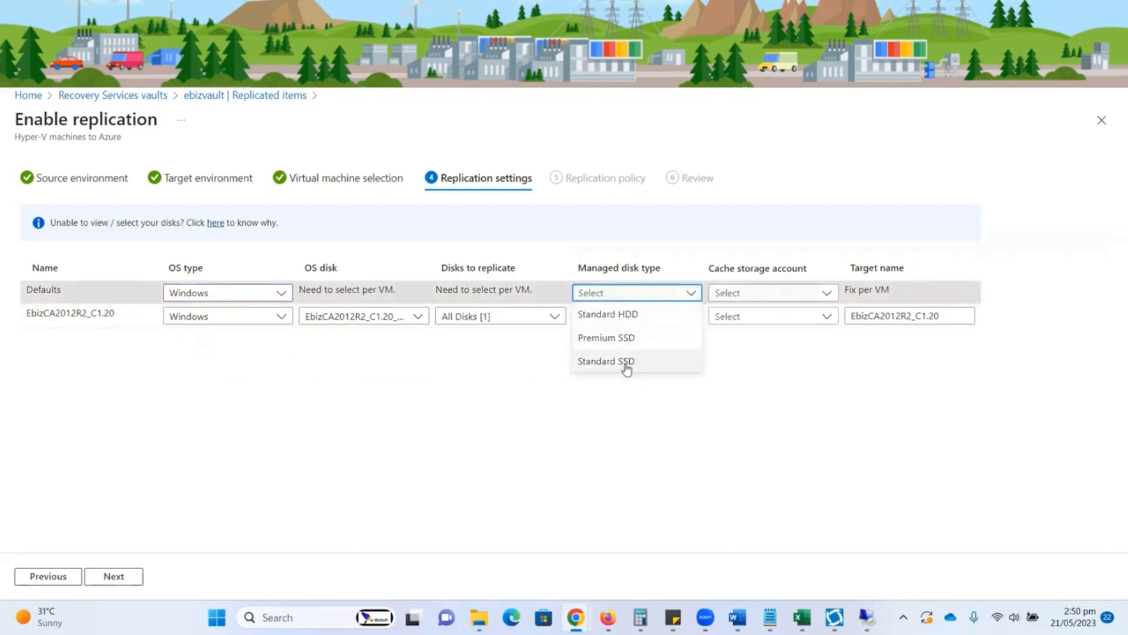
{"action": "left_click", "coordinate": [620, 317]}
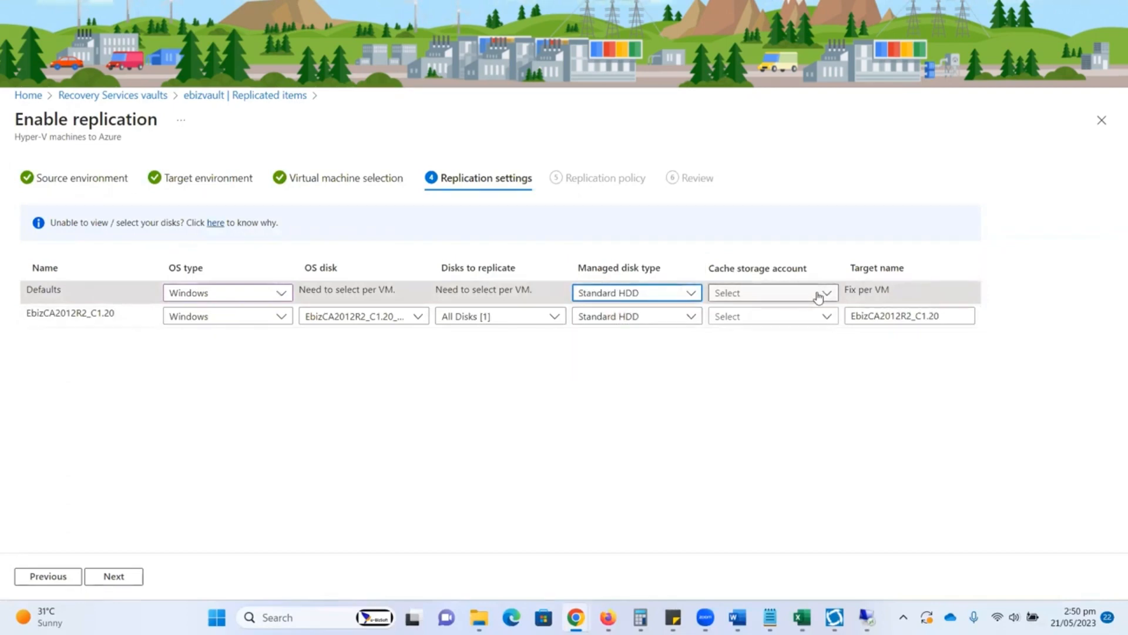
{"action": "left_click", "coordinate": [826, 296]}
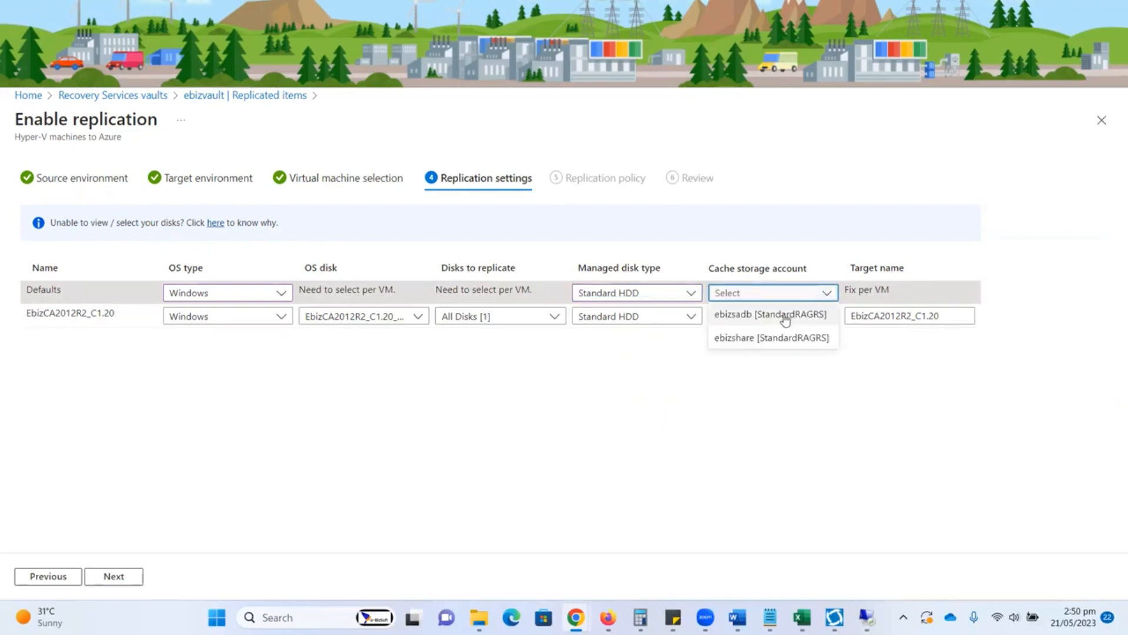
{"action": "left_click", "coordinate": [739, 323]}
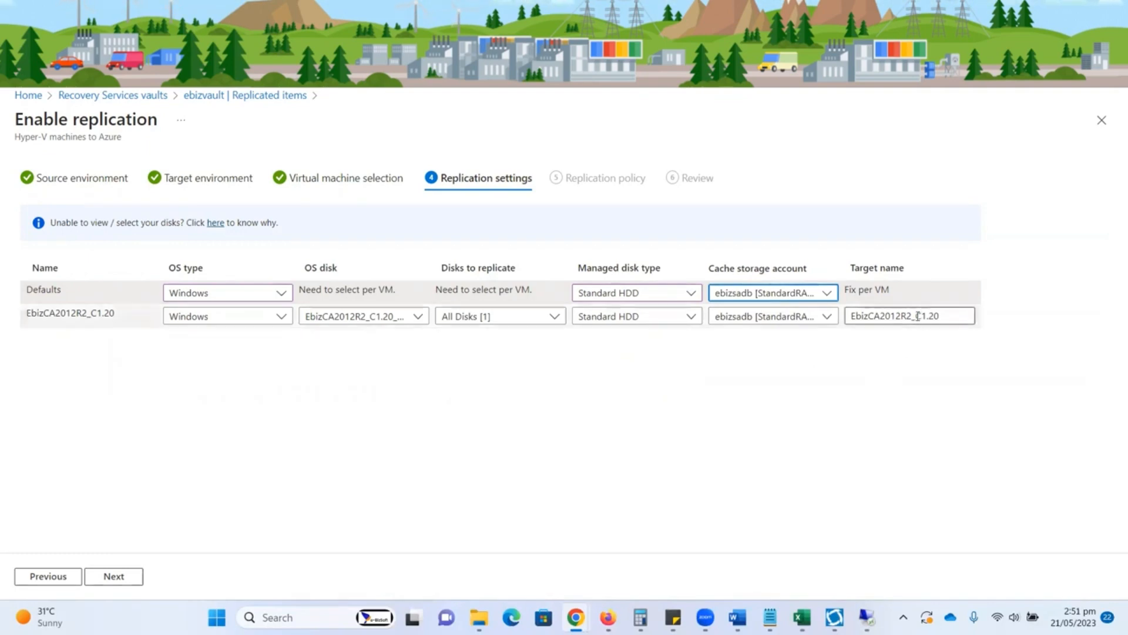
Step: Shorten the virtual machine's target name to EbizCA2012 and accept the replication settings
{"action": "left_click_drag", "start_coordinate": [901, 316], "coordinate": [942, 330]}
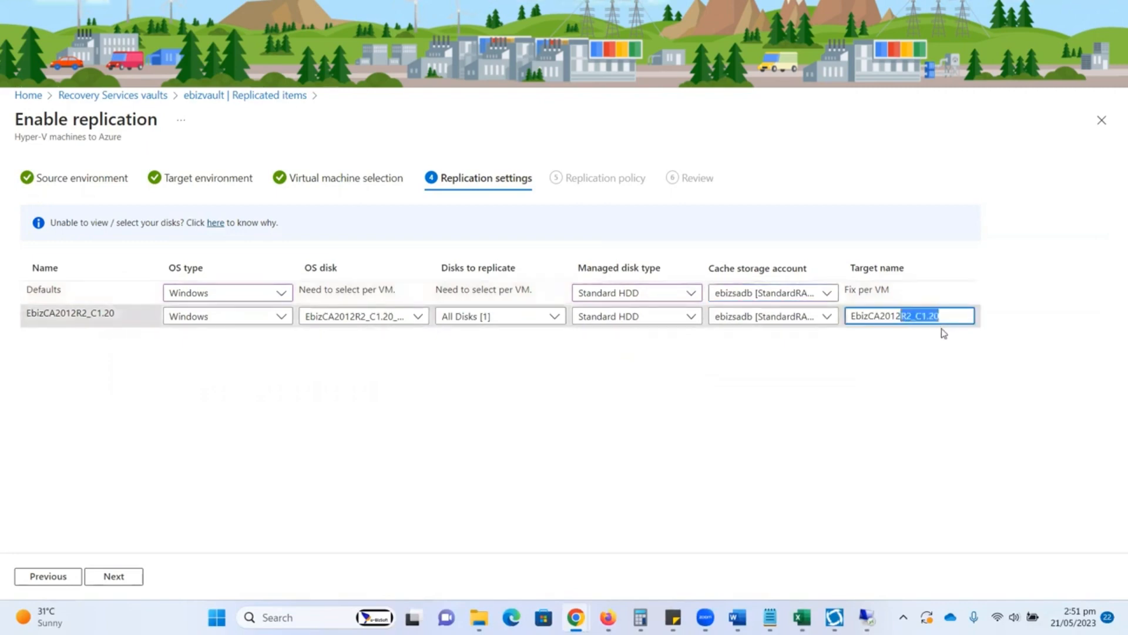
{"action": "key", "text": "BackSpace"}
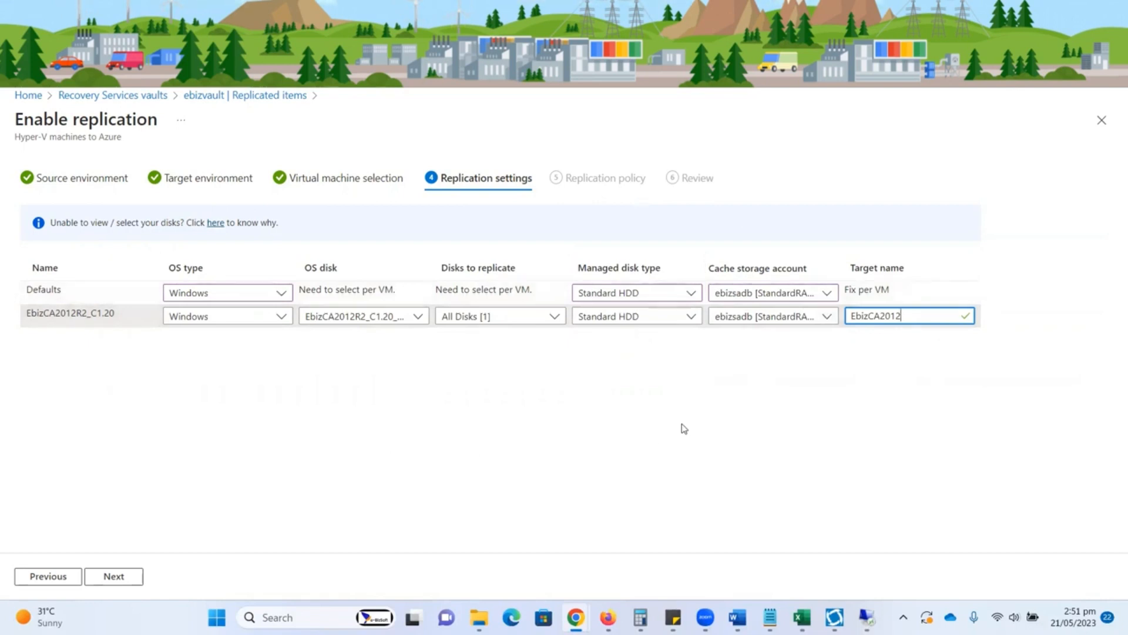
{"action": "left_click", "coordinate": [114, 576]}
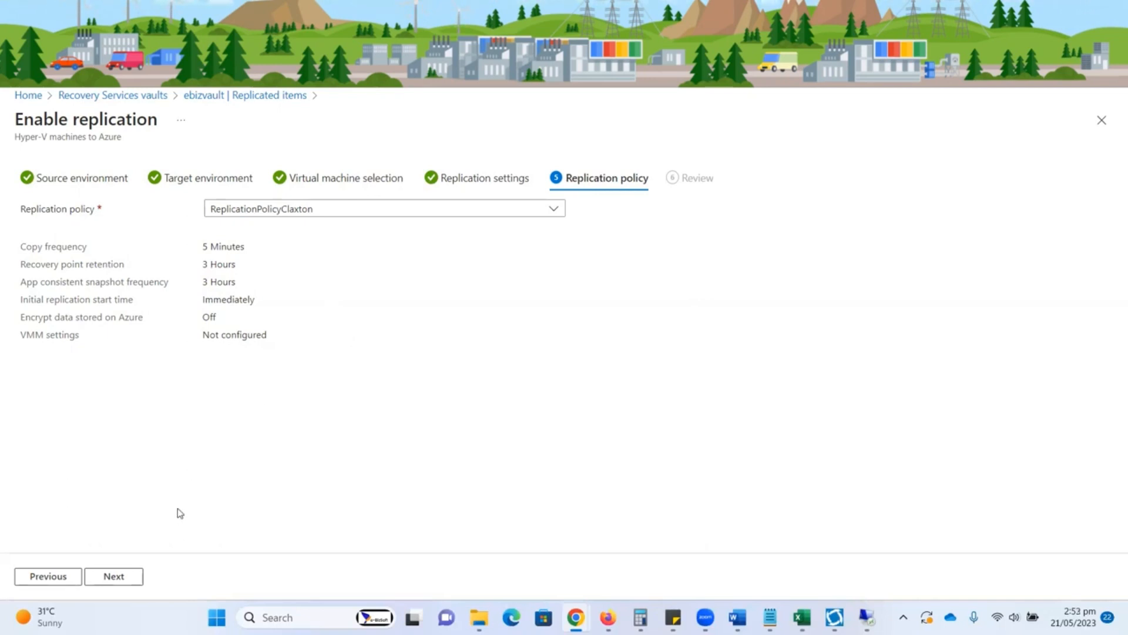
Step: Enable replication with the ReplicationPolicyClaxton policy and check the progress of the enabling-protection job
{"action": "left_click", "coordinate": [126, 583]}
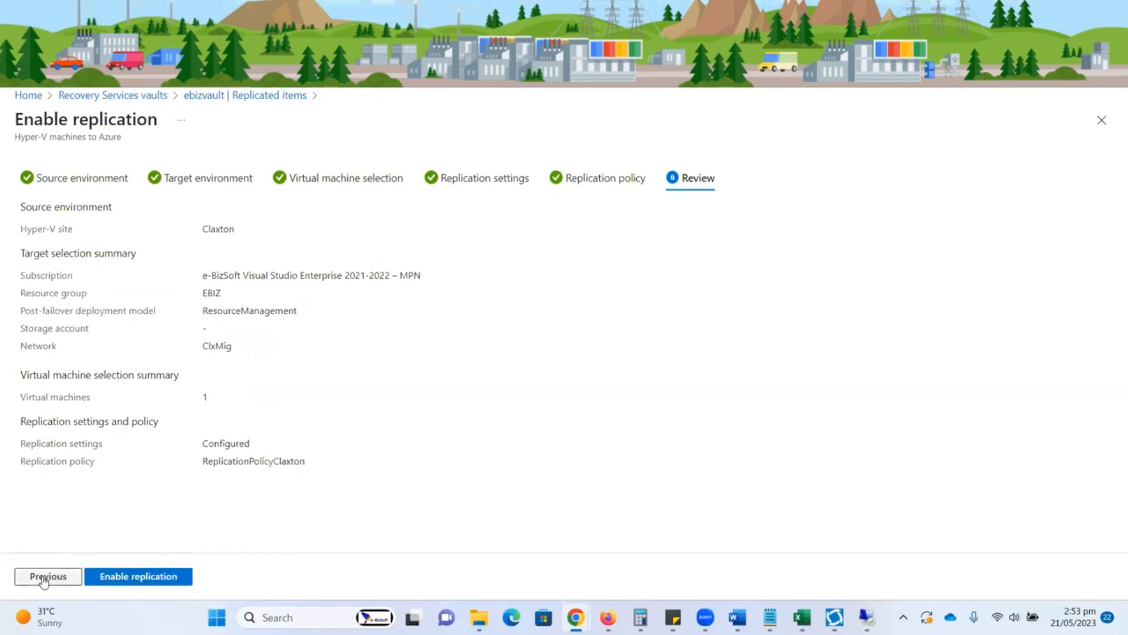
{"action": "left_click", "coordinate": [134, 581]}
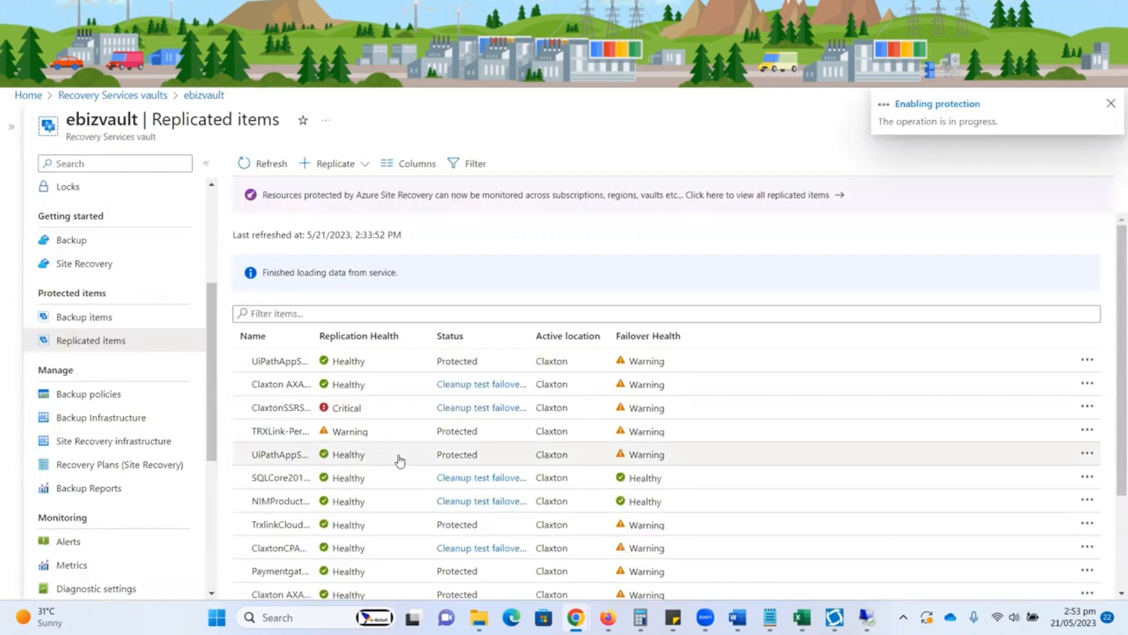
{"action": "left_click", "coordinate": [938, 110]}
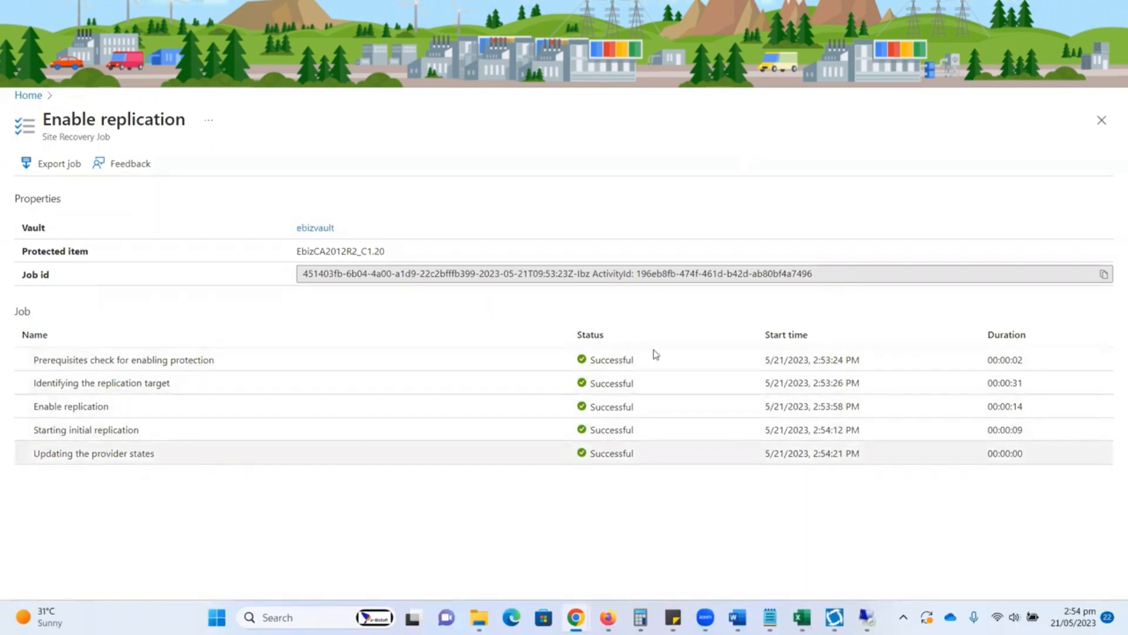
{"action": "left_click", "coordinate": [865, 88]}
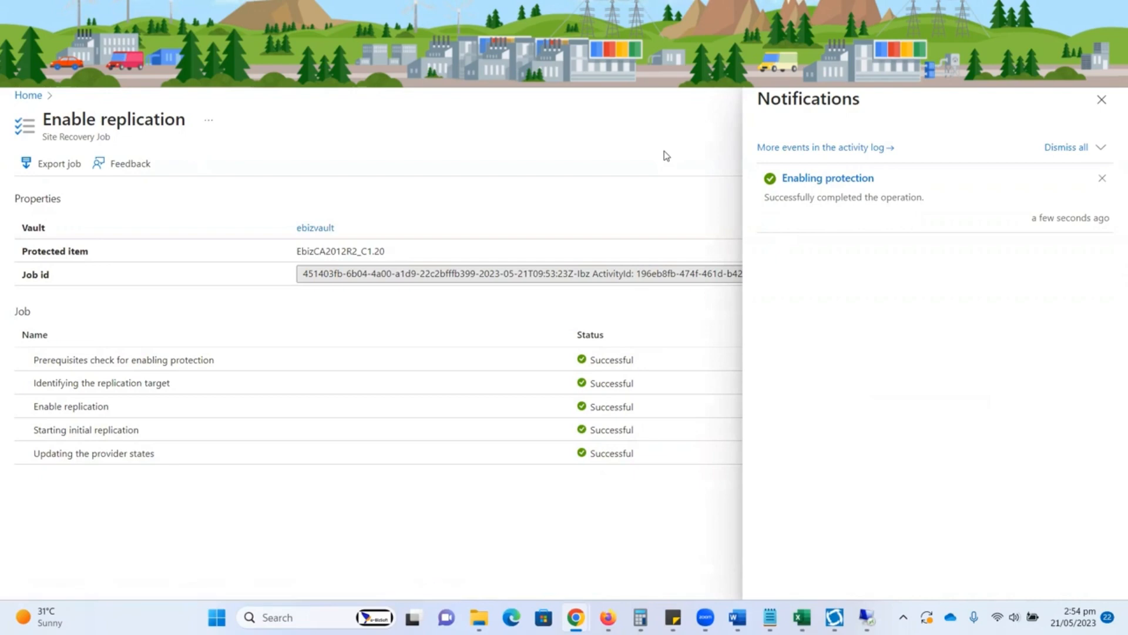
Step: Switch to Hyper-V Manager on the remote host and view the replication health of EbizCA2012R2_C1.20
{"action": "left_click", "coordinate": [843, 93]}
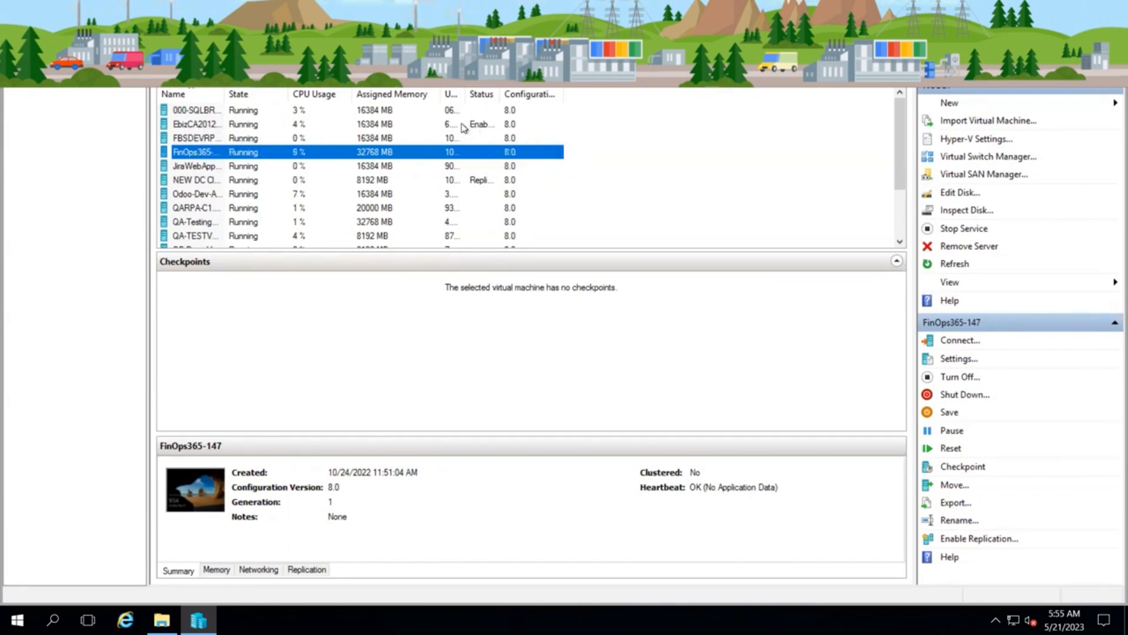
{"action": "right_click", "coordinate": [211, 125]}
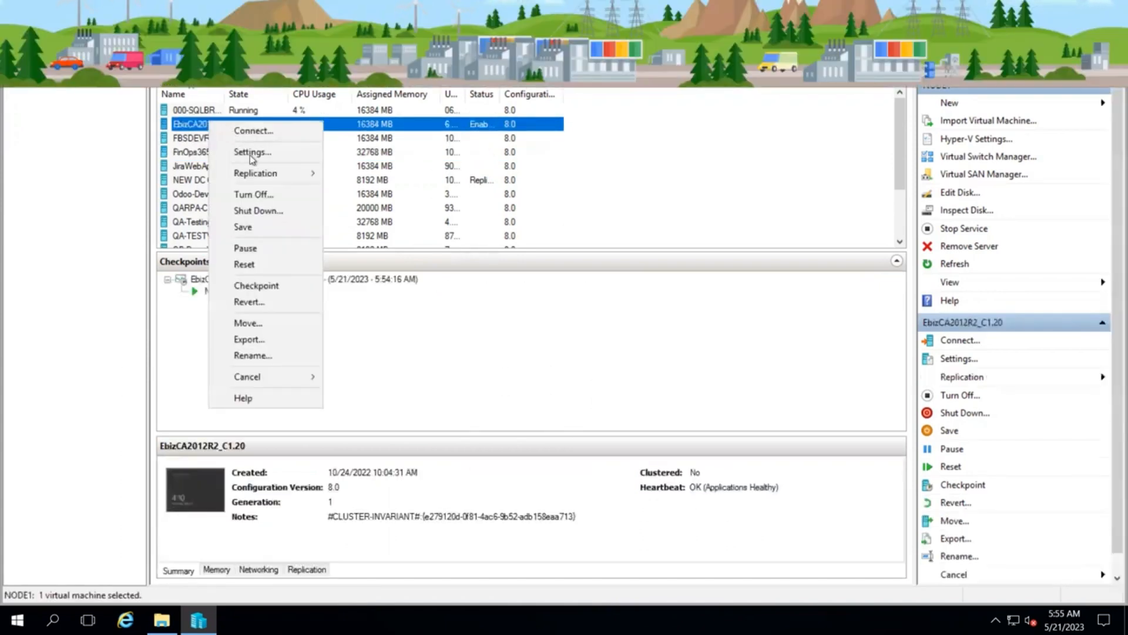
{"action": "mouse_move", "coordinate": [270, 175]}
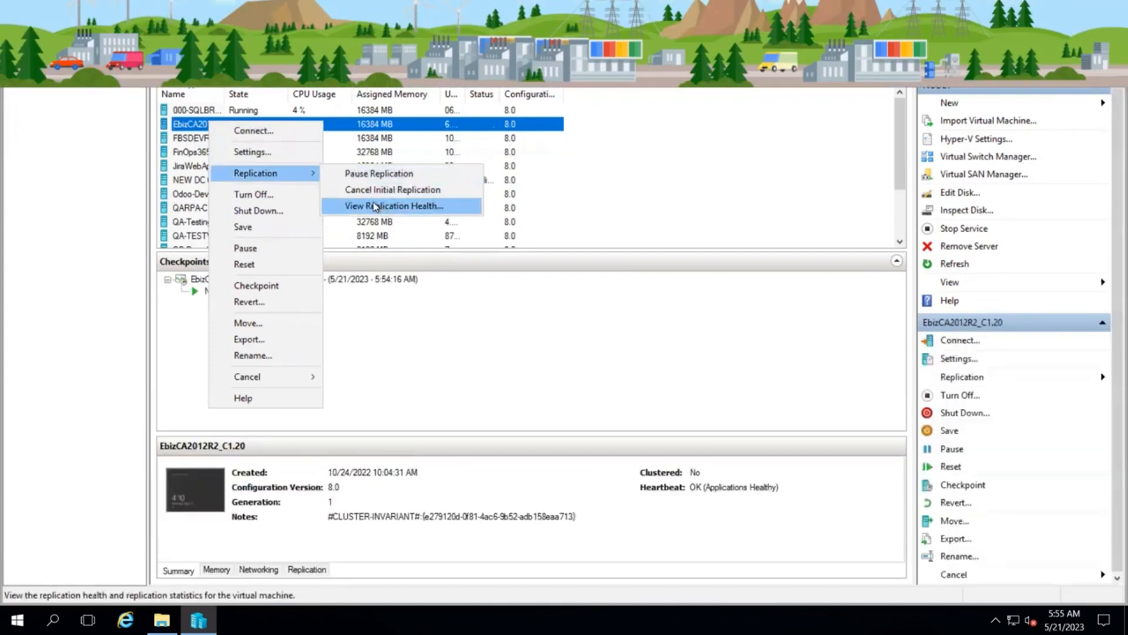
{"action": "left_click", "coordinate": [374, 206]}
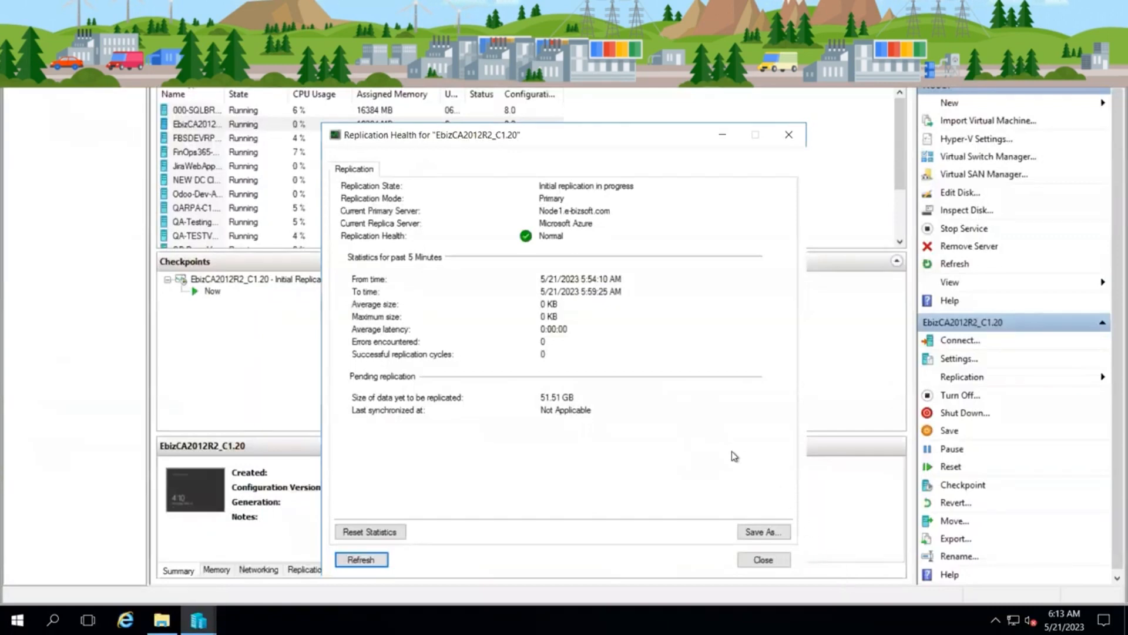
{"action": "left_click", "coordinate": [764, 559]}
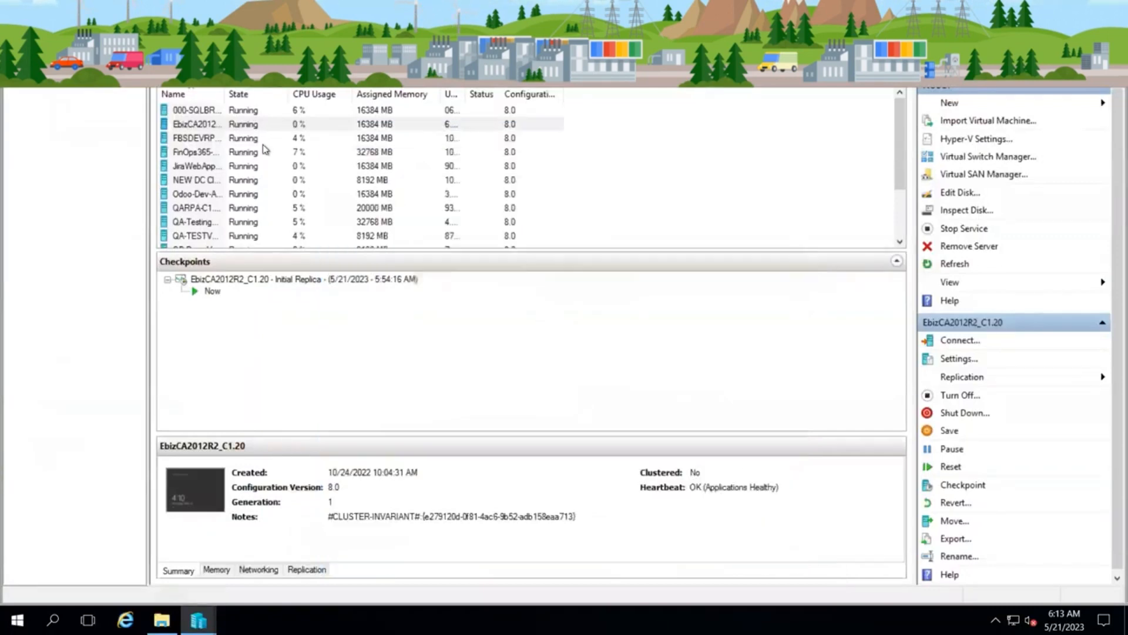
Step: Reopen the replication health of EbizCA2012R2_C1.20 to check how much data is still pending
{"action": "left_click", "coordinate": [213, 125]}
{"action": "right_click", "coordinate": [213, 126]}
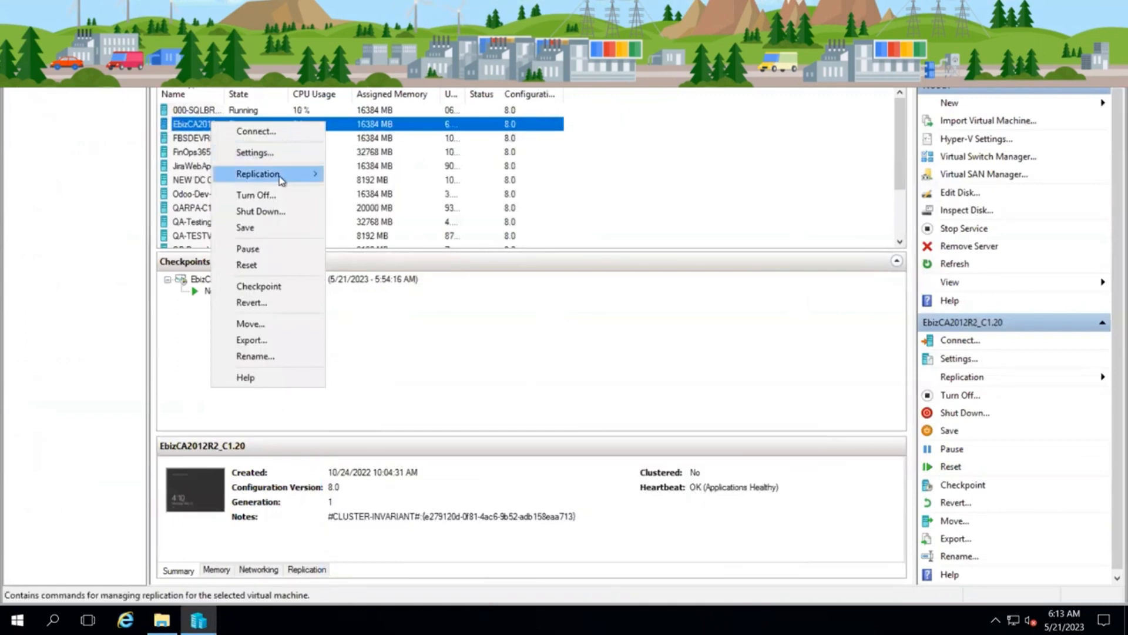
{"action": "mouse_move", "coordinate": [293, 181]}
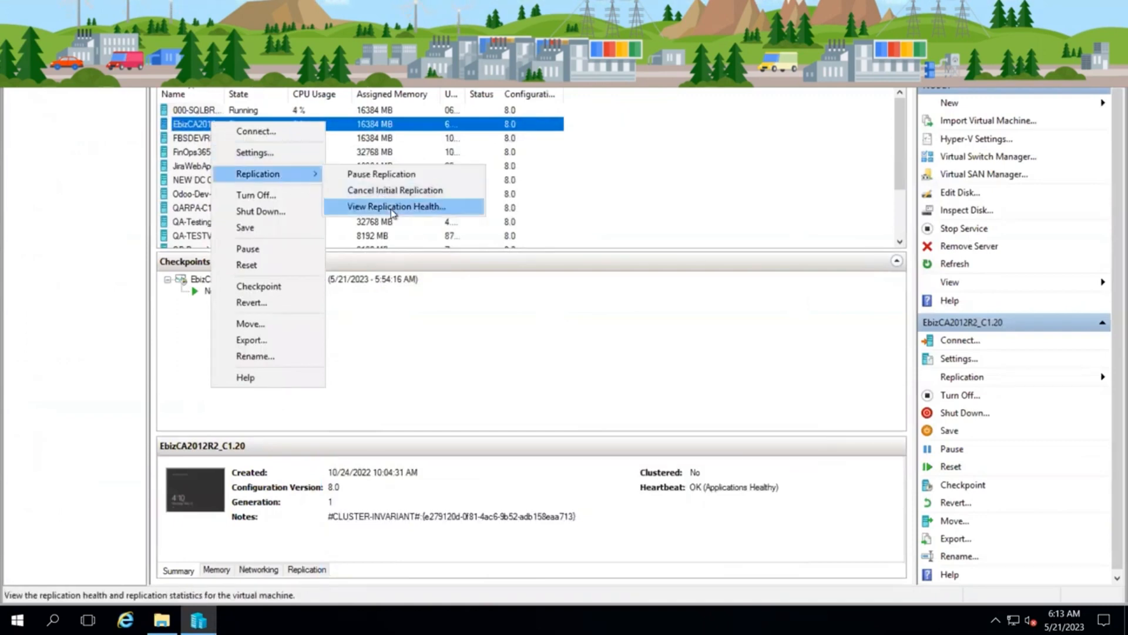
{"action": "left_click", "coordinate": [393, 212]}
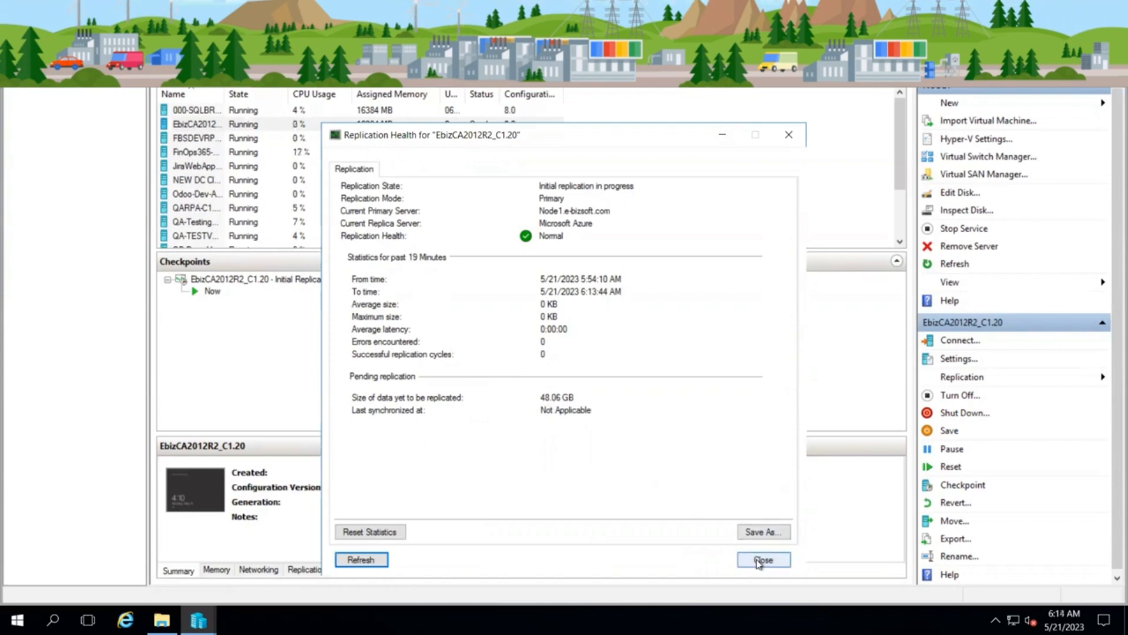
{"action": "left_click", "coordinate": [759, 561]}
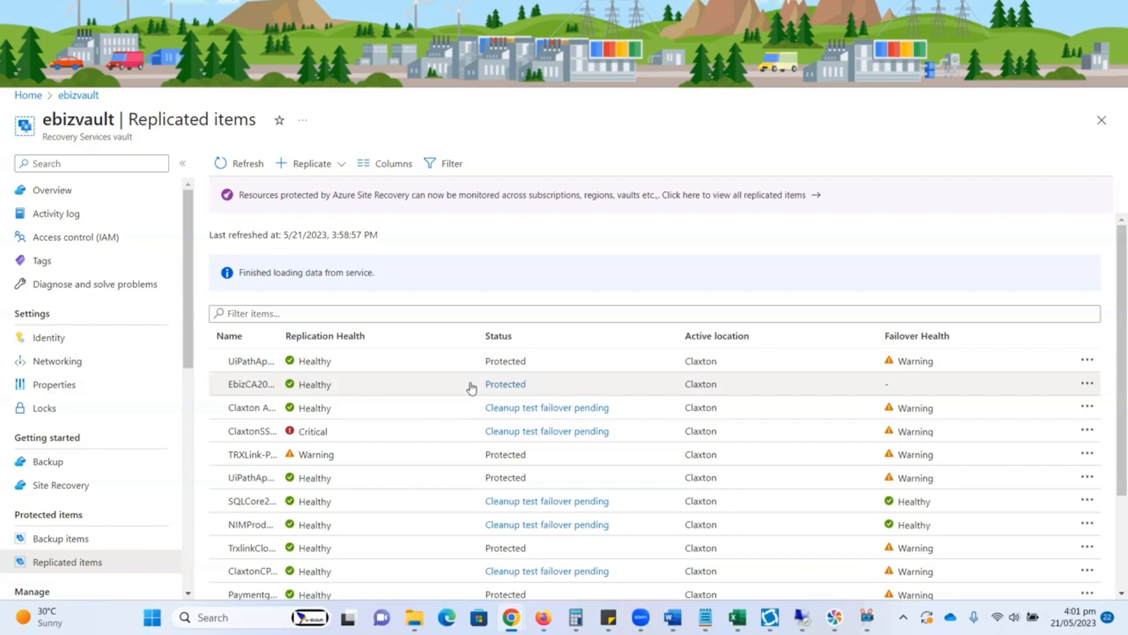
Step: Open the EbizCA2012R2_C1.20 replicated item in ebizvault and examine its latest recovery points and infrastructure view
{"action": "left_click", "coordinate": [313, 391]}
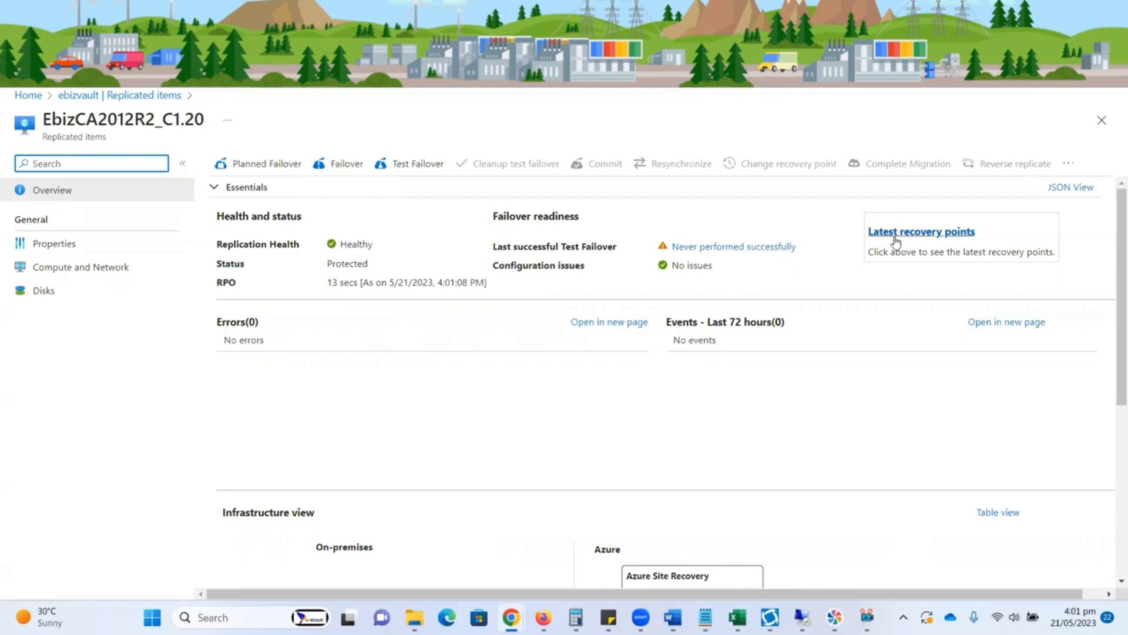
{"action": "left_click", "coordinate": [919, 238]}
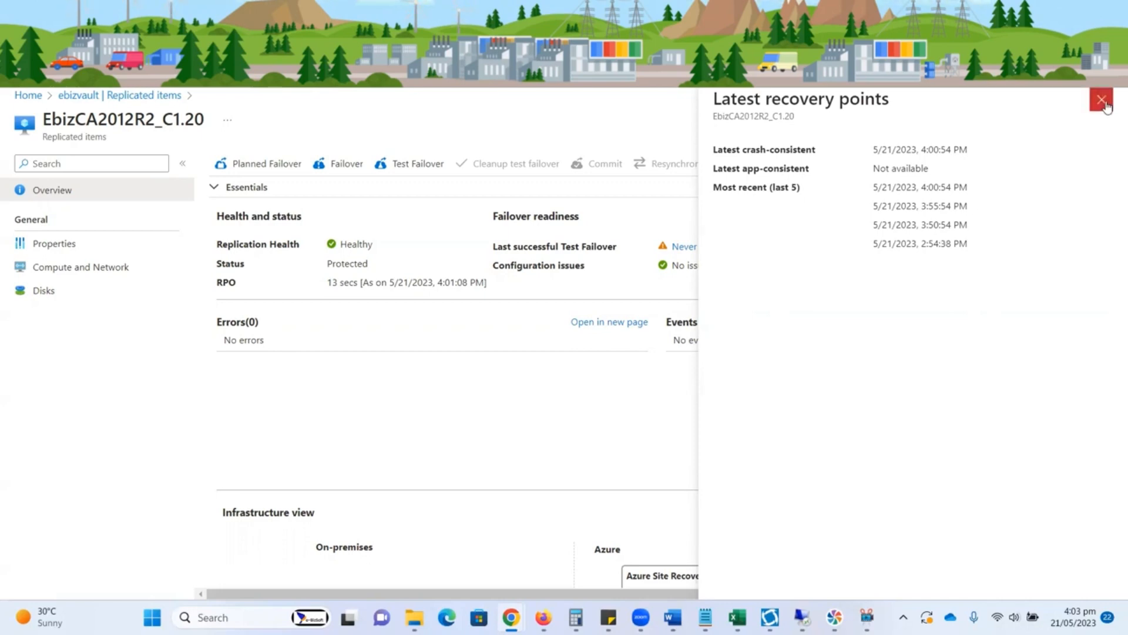
{"action": "left_click", "coordinate": [1101, 100]}
{"action": "scroll", "coordinate": [923, 378], "scroll_direction": "down", "scroll_amount": 5}
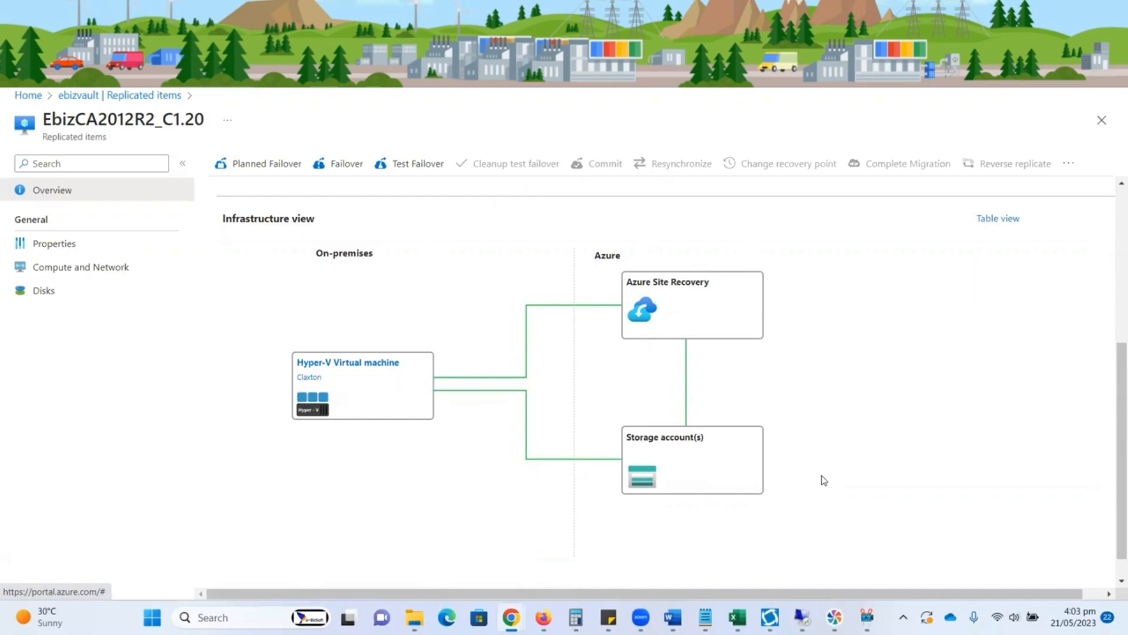
Step: Return to Hyper-V Manager and check the replication state and statistics of EbizCA2012R2_C1.20 again
{"action": "left_click", "coordinate": [803, 616]}
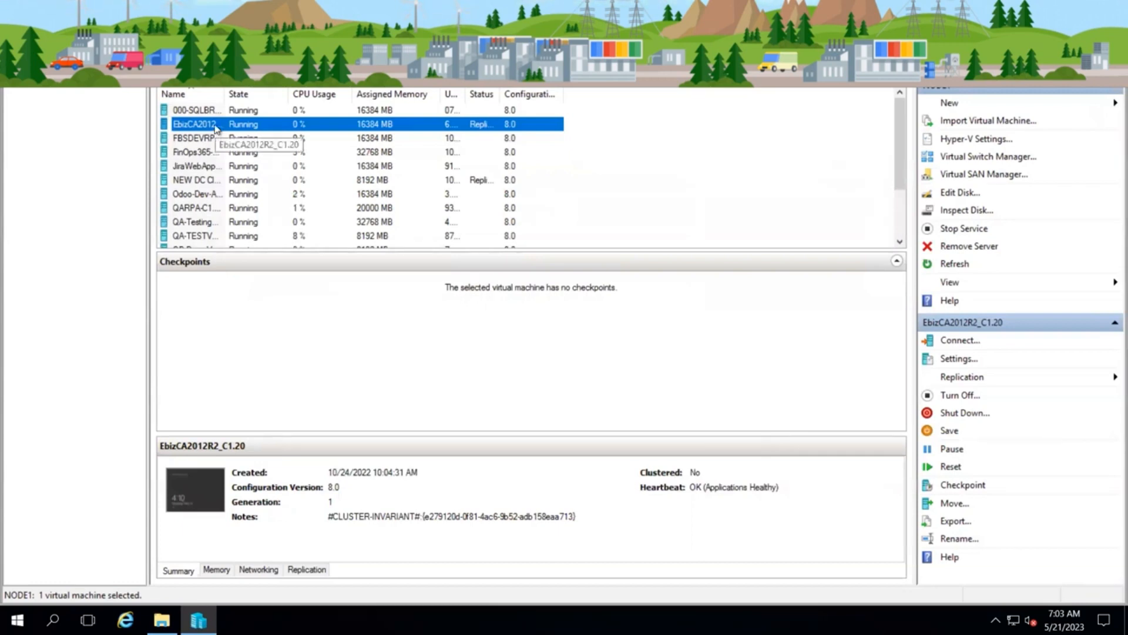
{"action": "right_click", "coordinate": [215, 128]}
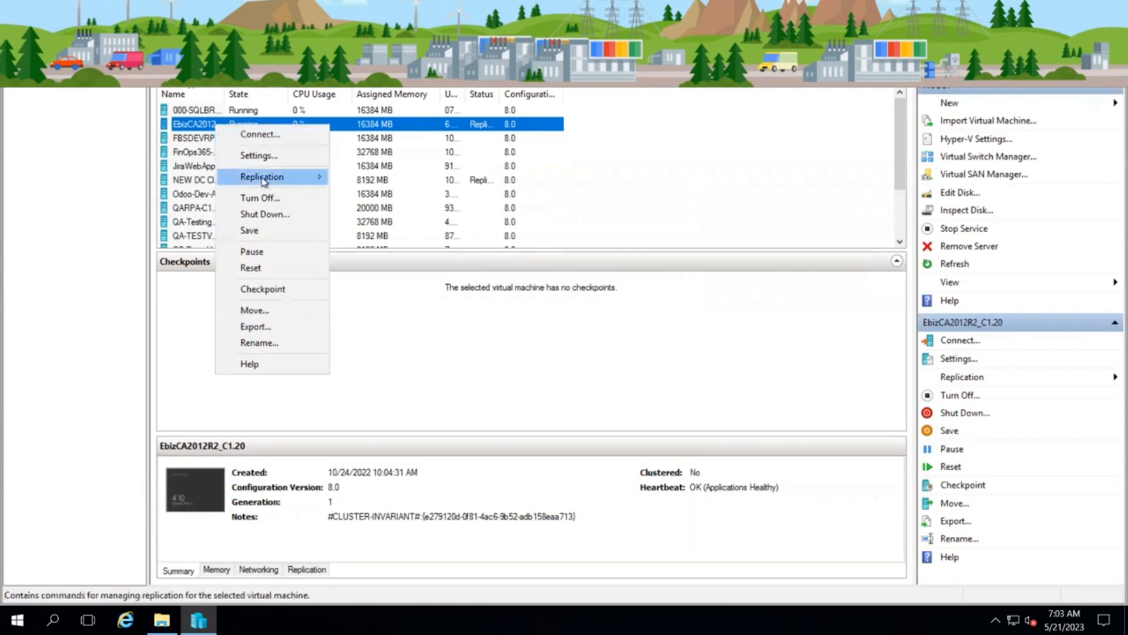
{"action": "mouse_move", "coordinate": [262, 181]}
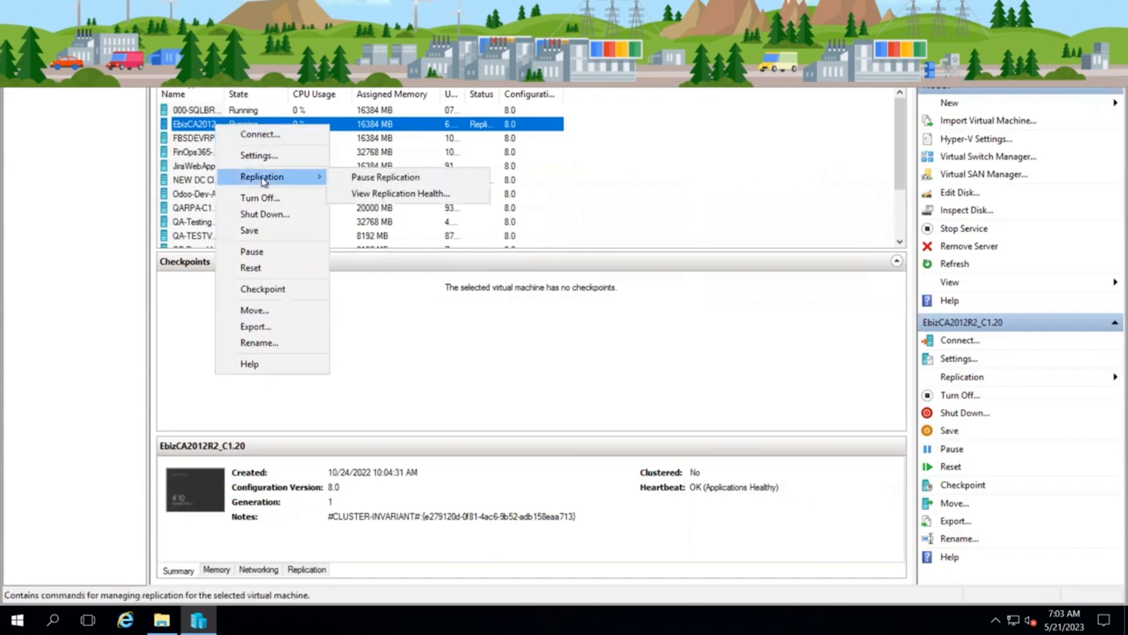
{"action": "left_click", "coordinate": [369, 194]}
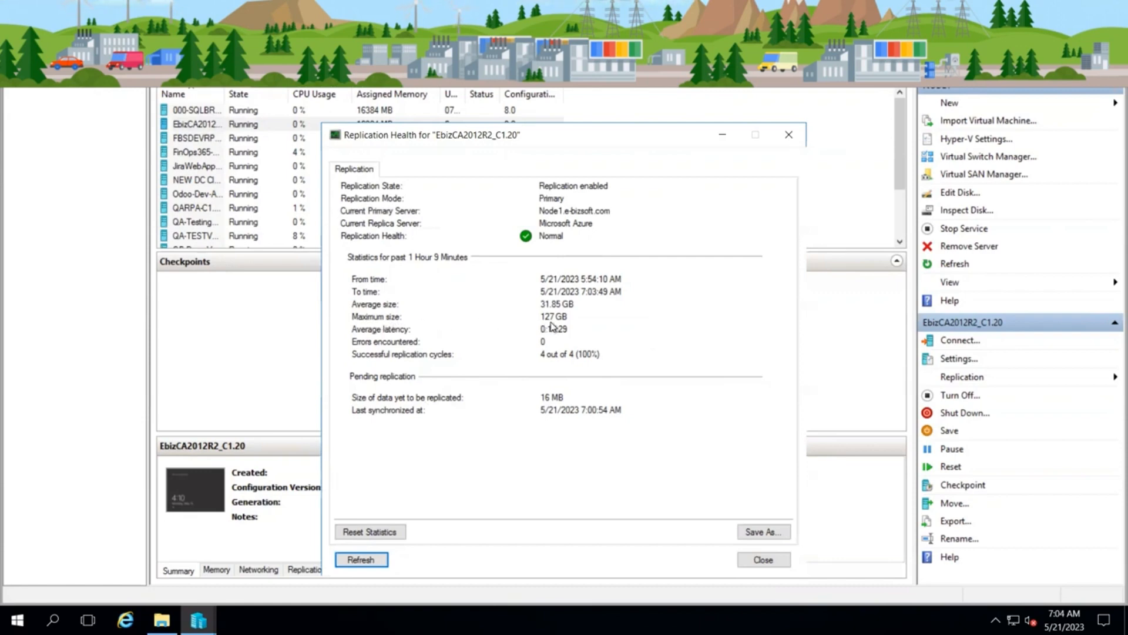
{"action": "left_click", "coordinate": [762, 559]}
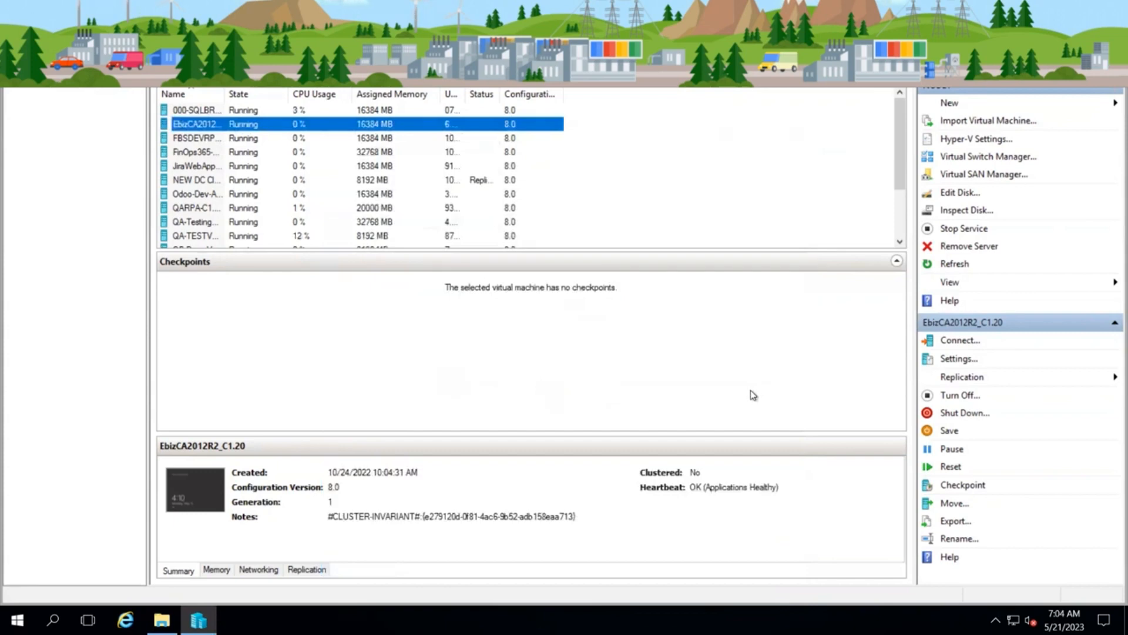